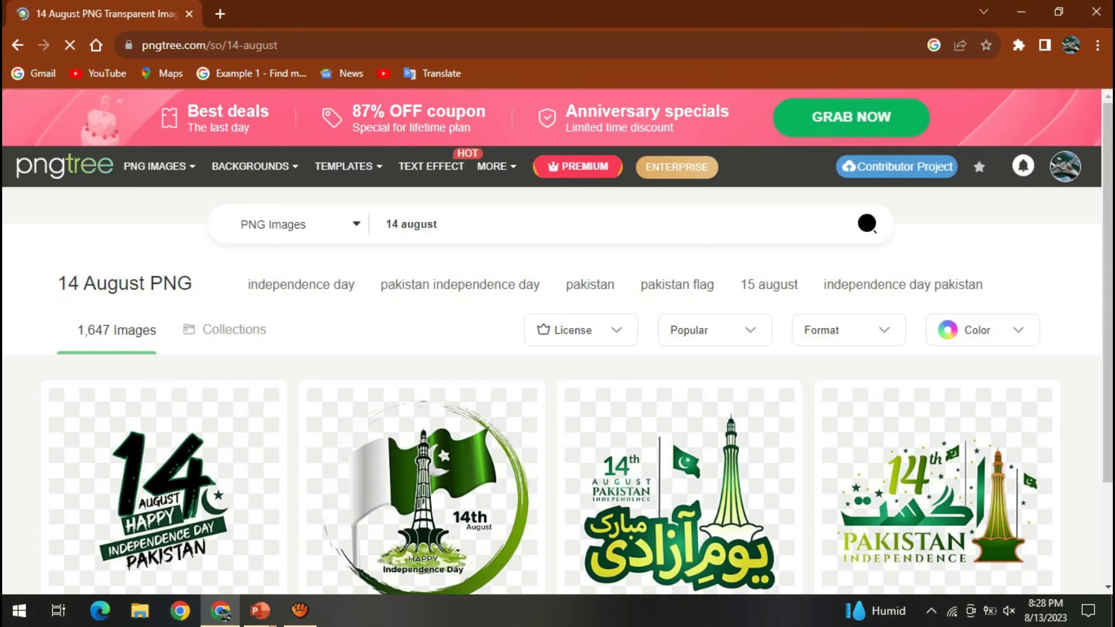
# Step: Download the "pakistan independence day 14 august" artwork from the 14 August results as a PNG, using the free Relax Download
pyautogui.scroll(-5, 558, 343)
pyautogui.moveTo(233, 297)
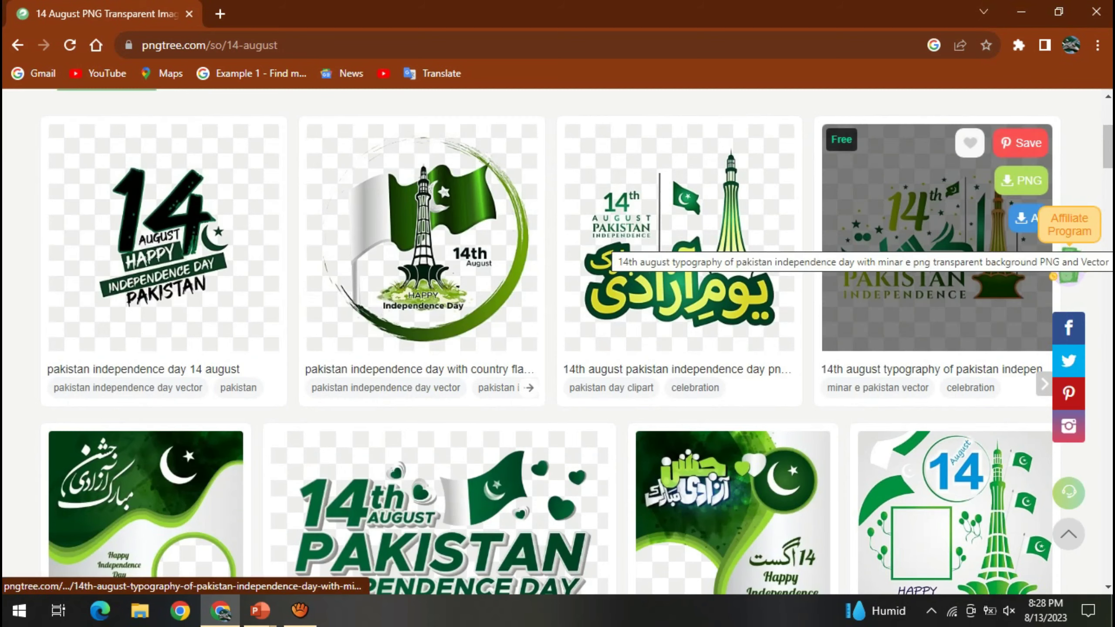
pyautogui.scroll(-5, 617, 246)
pyautogui.scroll(-10, 197, 285)
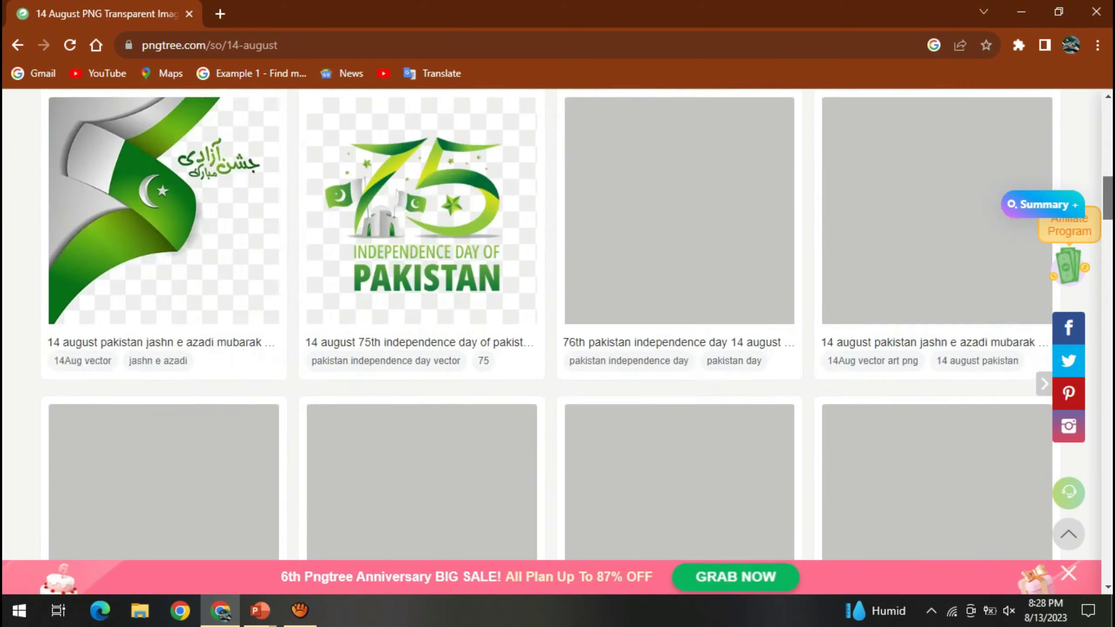
pyautogui.scroll(15, 198, 285)
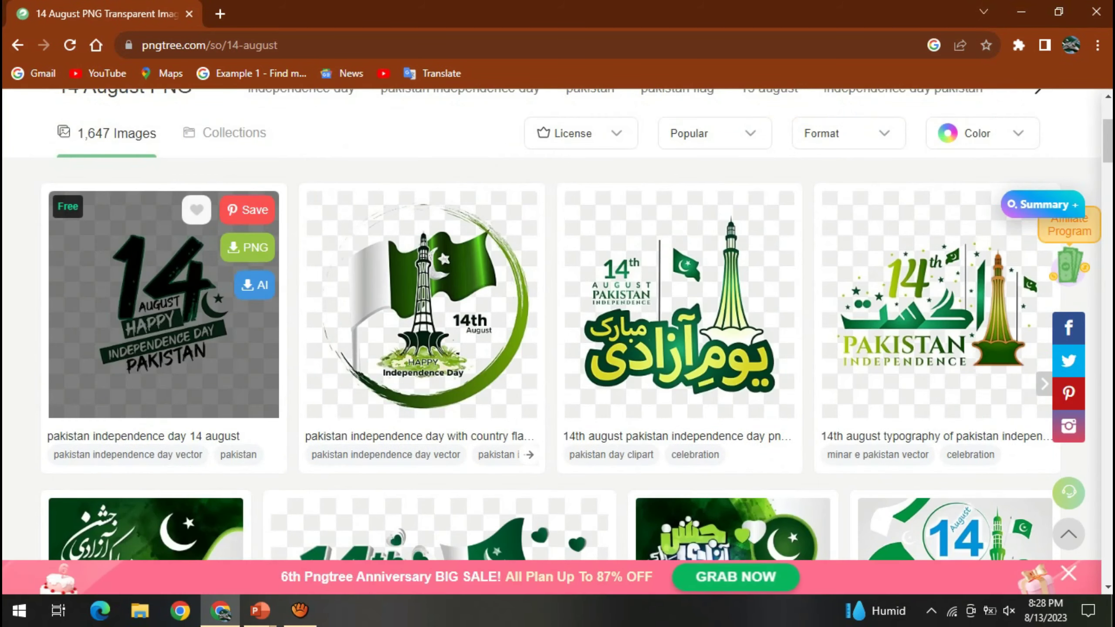
pyautogui.click(247, 247)
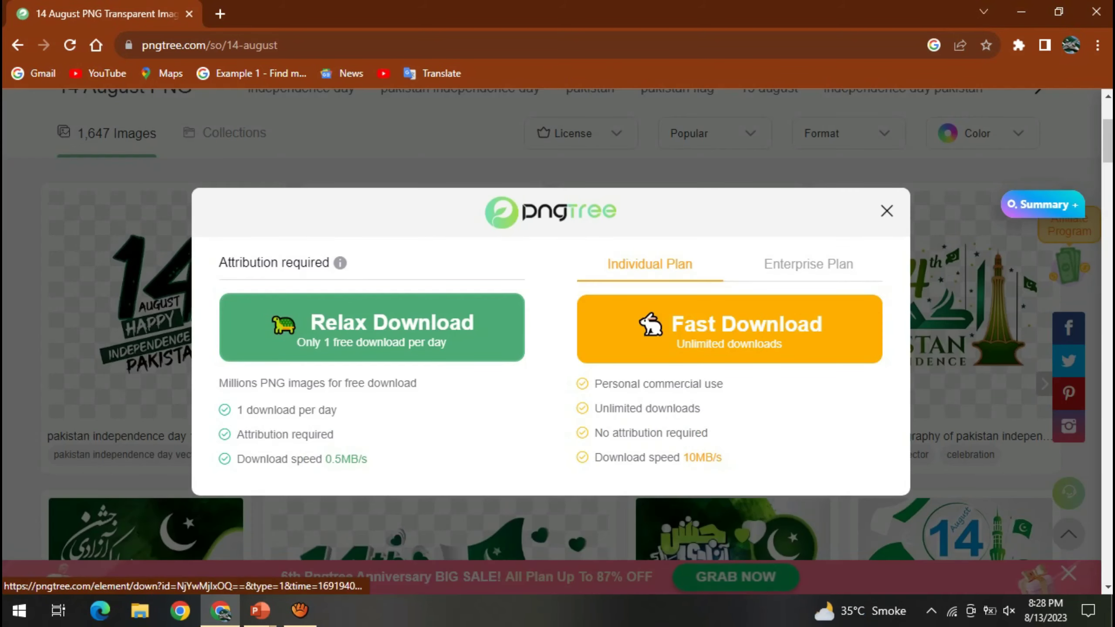
pyautogui.click(371, 327)
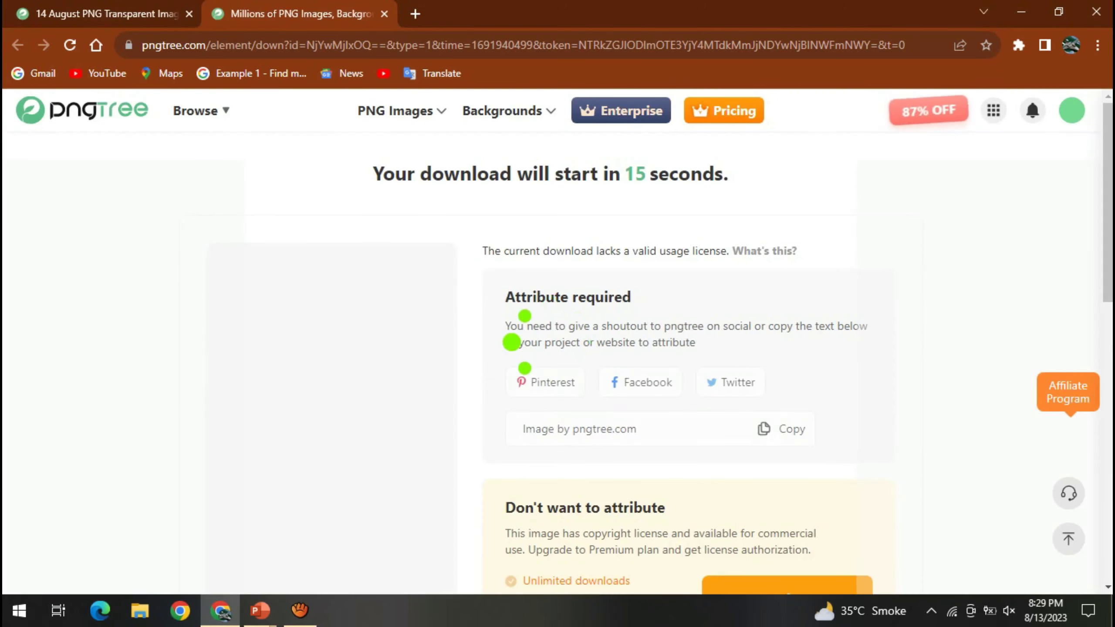
pyautogui.scroll(-3, 551, 307)
pyautogui.scroll(1, 551, 342)
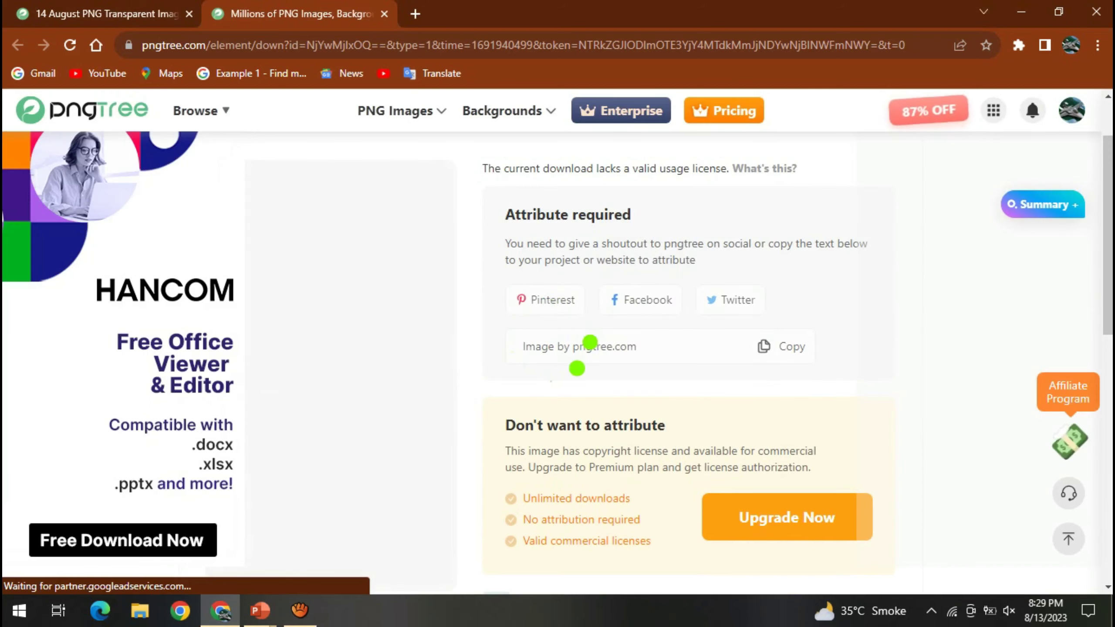
pyautogui.scroll(-3, 954, 281)
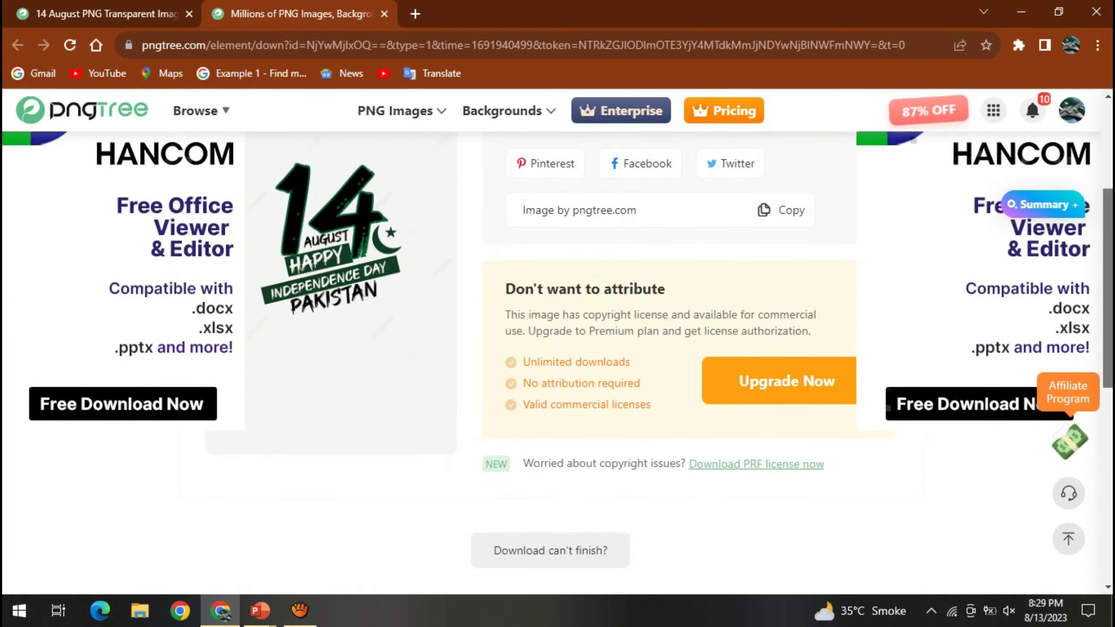
pyautogui.scroll(4, 955, 281)
pyautogui.scroll(-1, 955, 281)
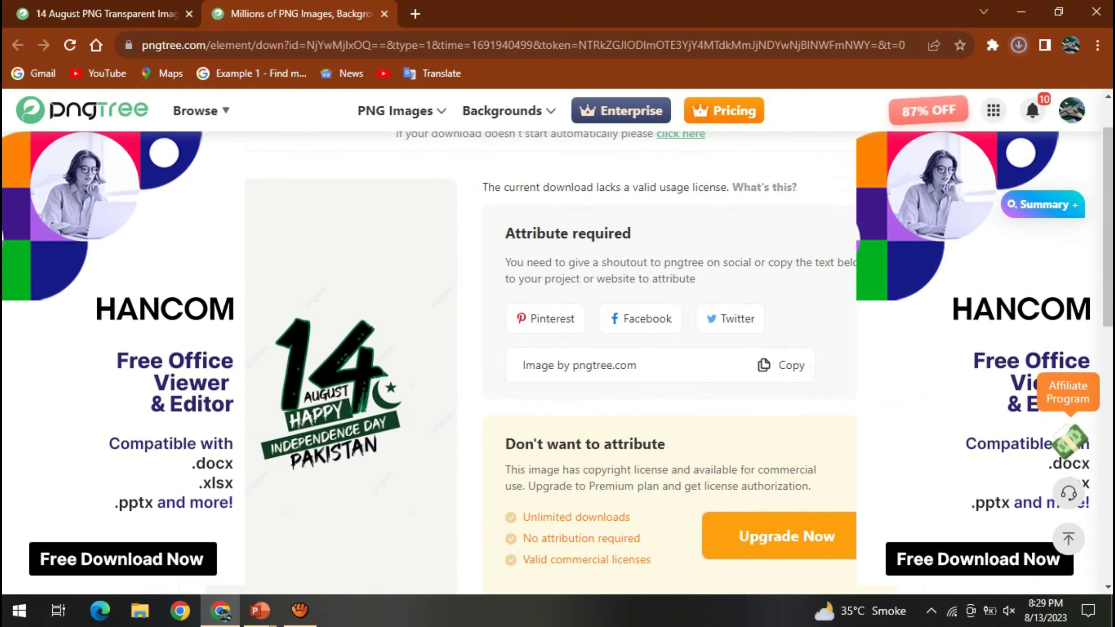
# Step: Switch to PowerPoint and close Presentation1 without saving, leaving Presentation2 open
pyautogui.moveTo(260, 610)
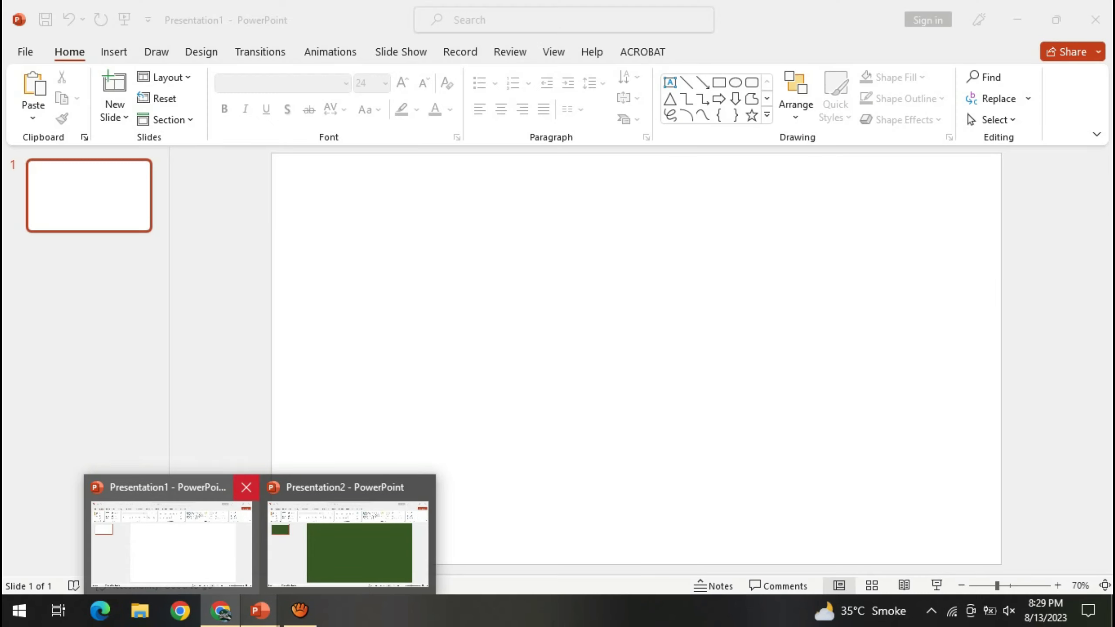
pyautogui.click(348, 541)
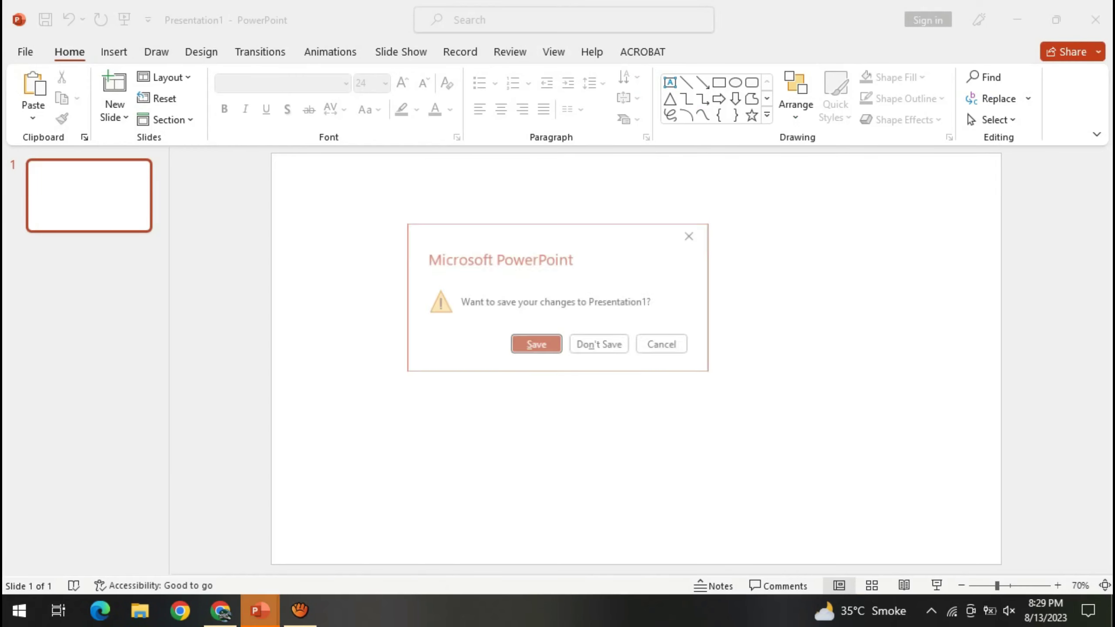
pyautogui.press('Tab')
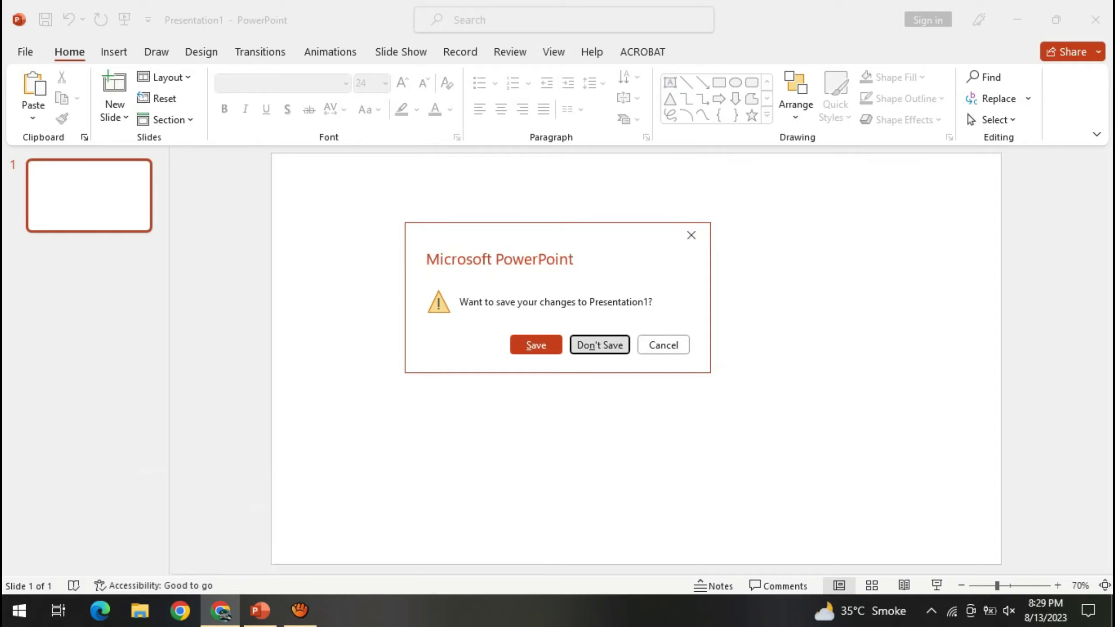
pyautogui.press('Return')
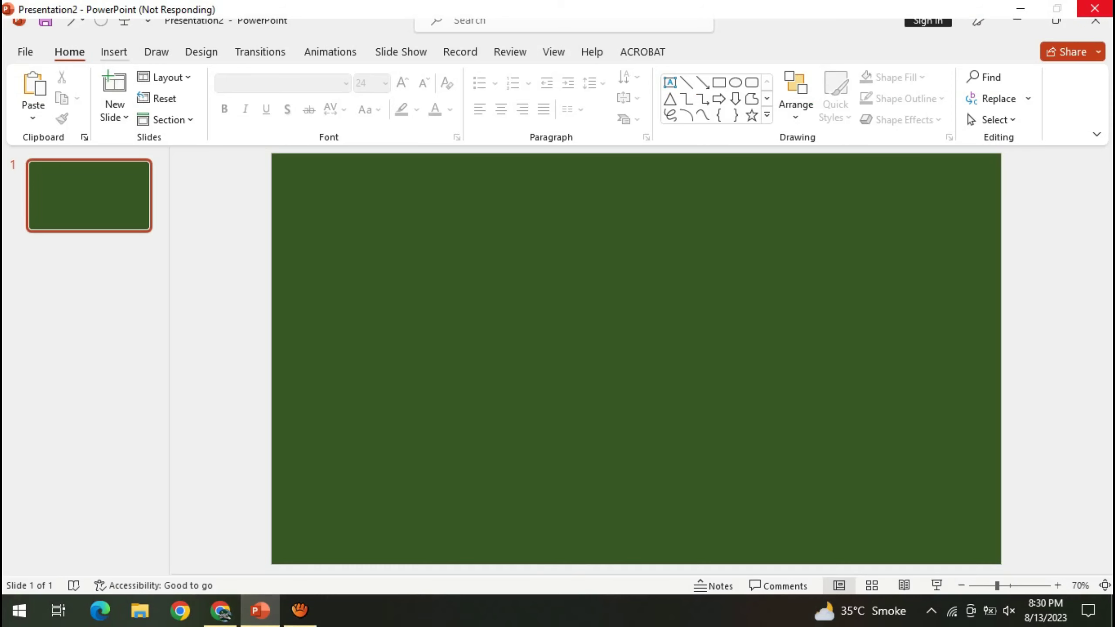
# Step: Insert the newly downloaded 14 August picture from the Downloads folder onto the slide
pyautogui.click(115, 52)
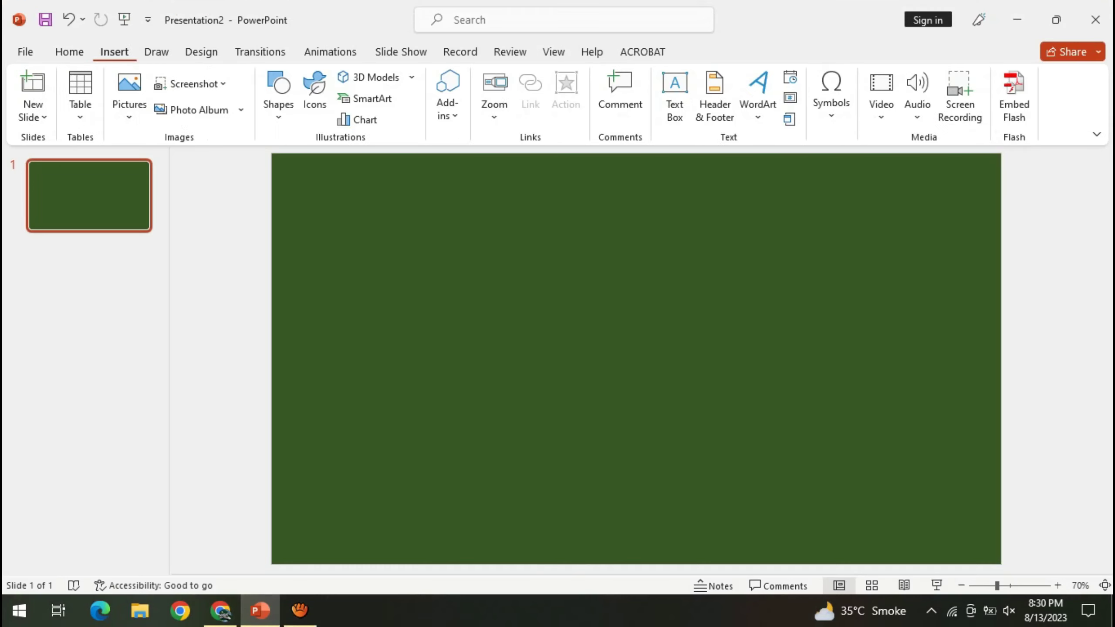
pyautogui.click(129, 97)
pyautogui.click(158, 168)
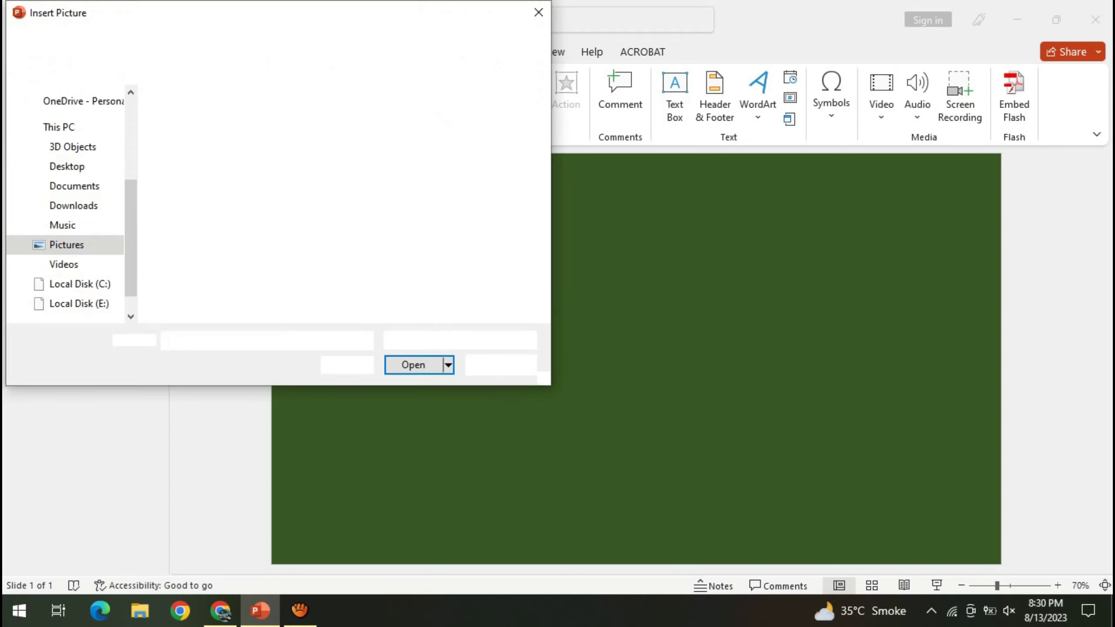
pyautogui.click(73, 206)
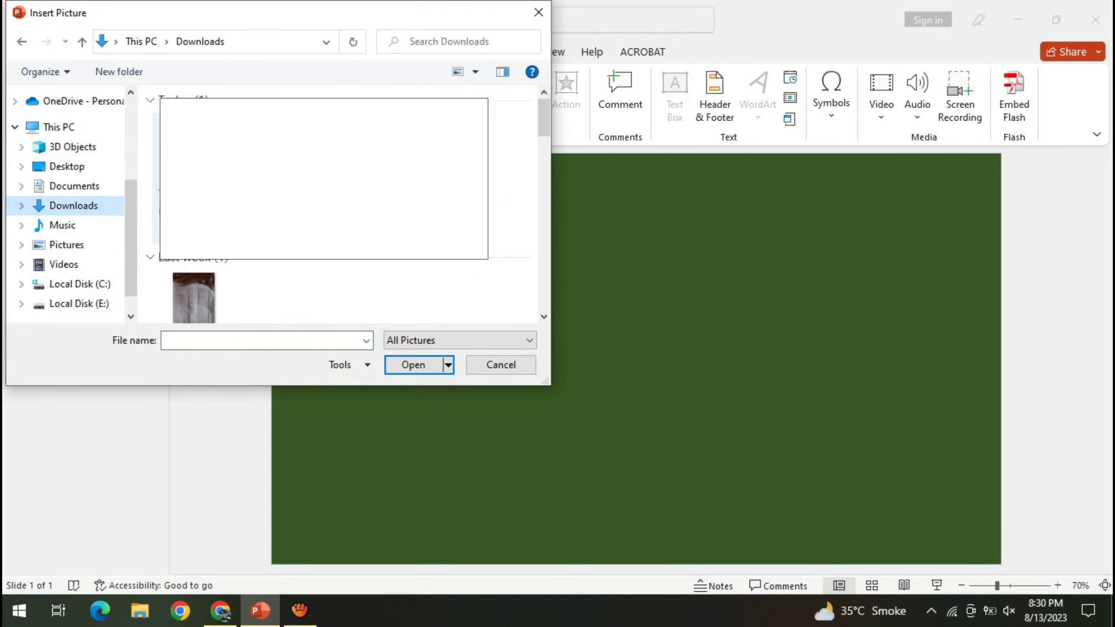
pyautogui.click(193, 149)
pyautogui.press('Return')
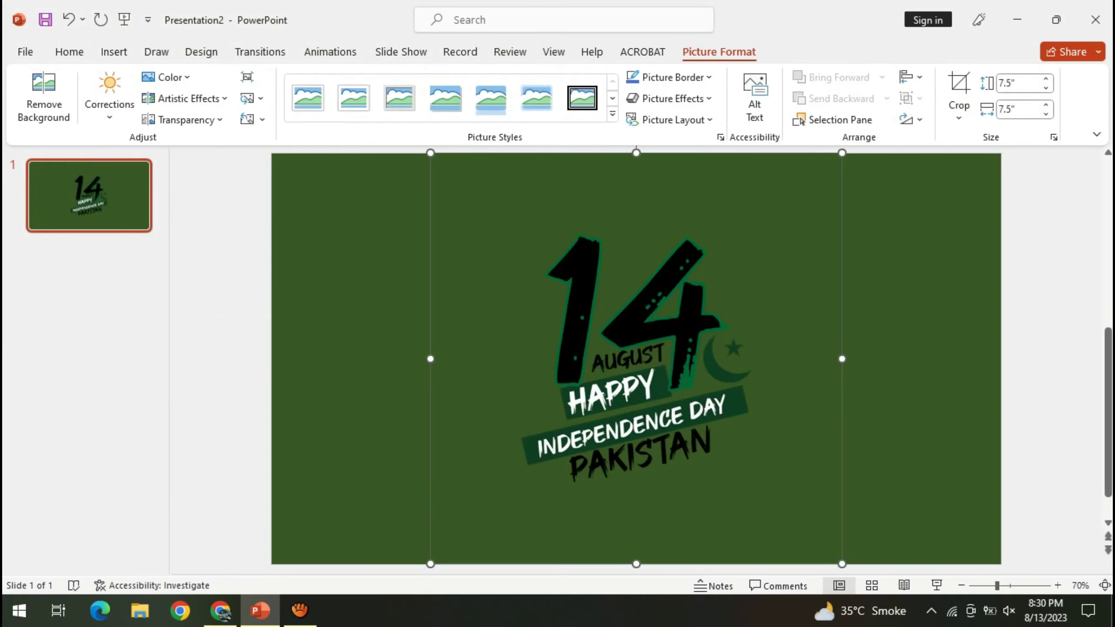
# Step: Move the 14 August picture to the right half of the slide and enlarge it to about 8.02" square
pyautogui.moveTo(636, 358); pyautogui.dragTo(793, 368)
pyautogui.moveTo(588, 162); pyautogui.dragTo(559, 132)
pyautogui.moveTo(781, 352); pyautogui.dragTo(774, 342)
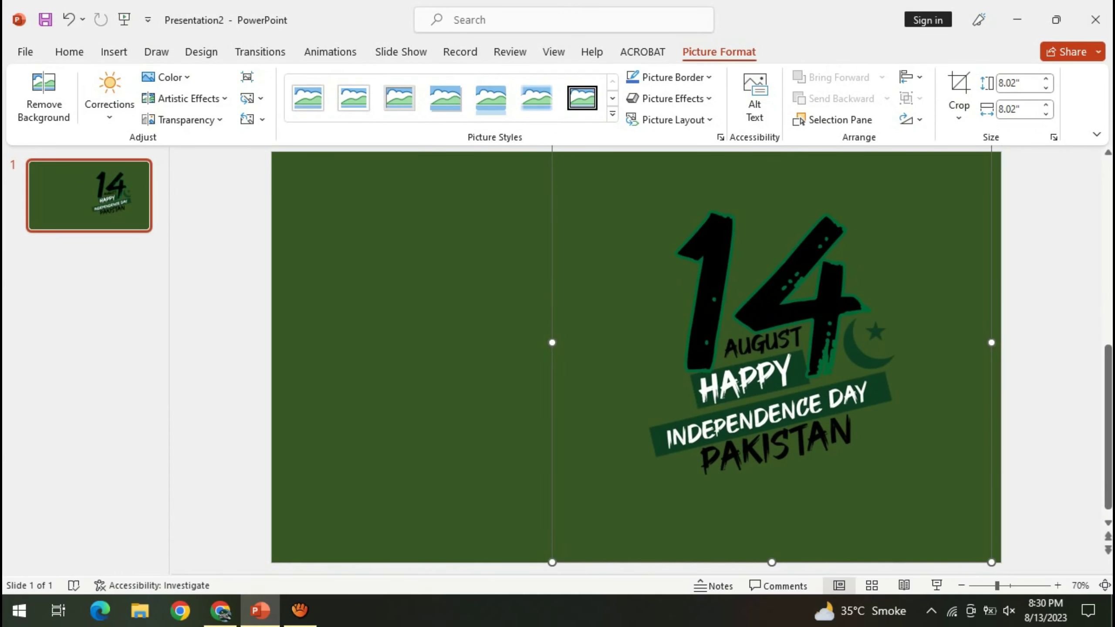
# Step: Set the slide background to a solid white fill
pyautogui.click(201, 51)
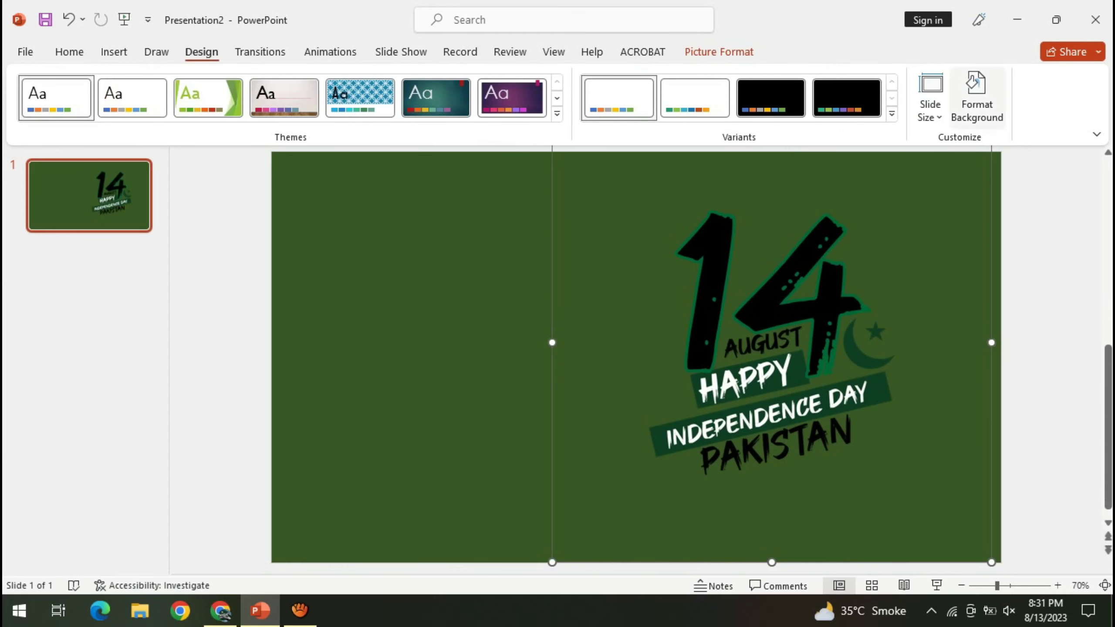
pyautogui.click(977, 97)
pyautogui.click(1068, 364)
pyautogui.press('Escape')
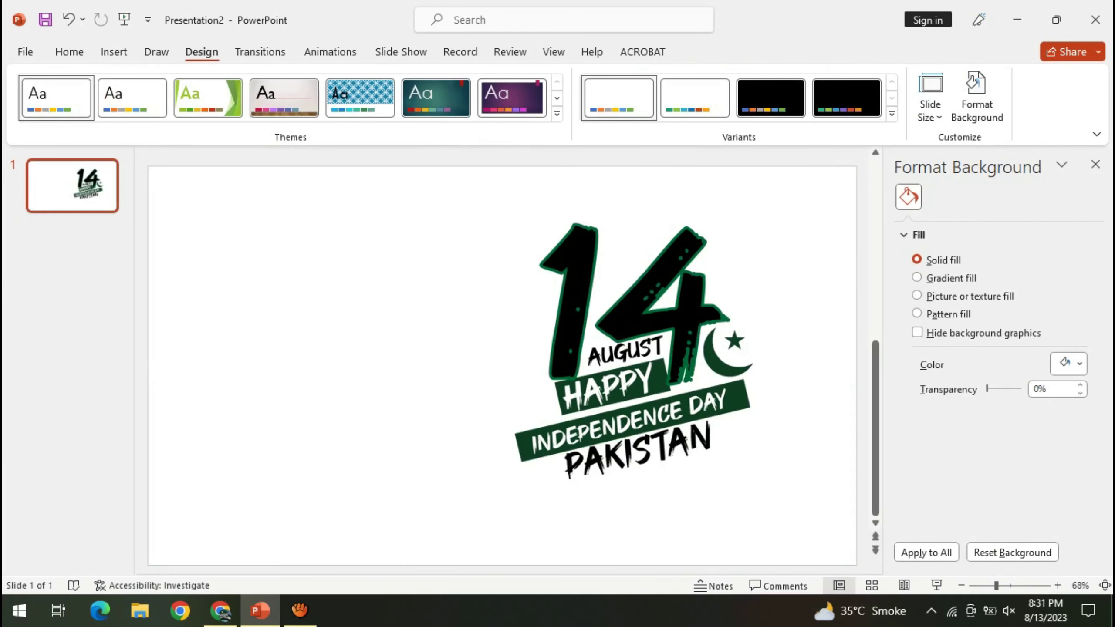
pyautogui.click(646, 351)
pyautogui.press('Escape')
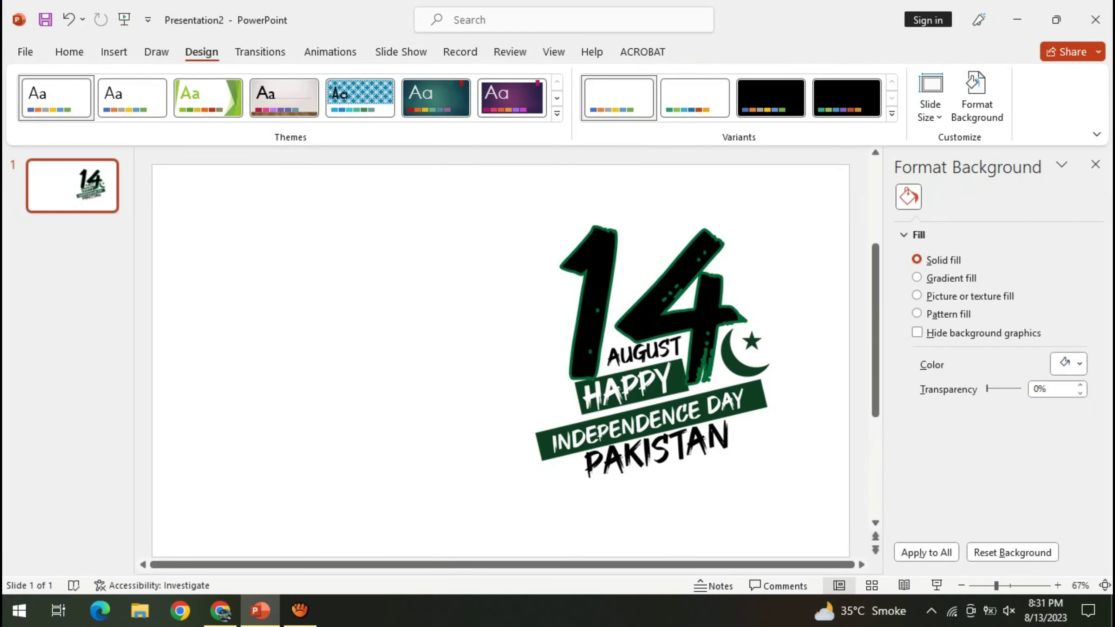
# Step: Try a dark green slide background behind the picture, and set the fill back to white
pyautogui.click(1068, 364)
pyautogui.click(1104, 489)
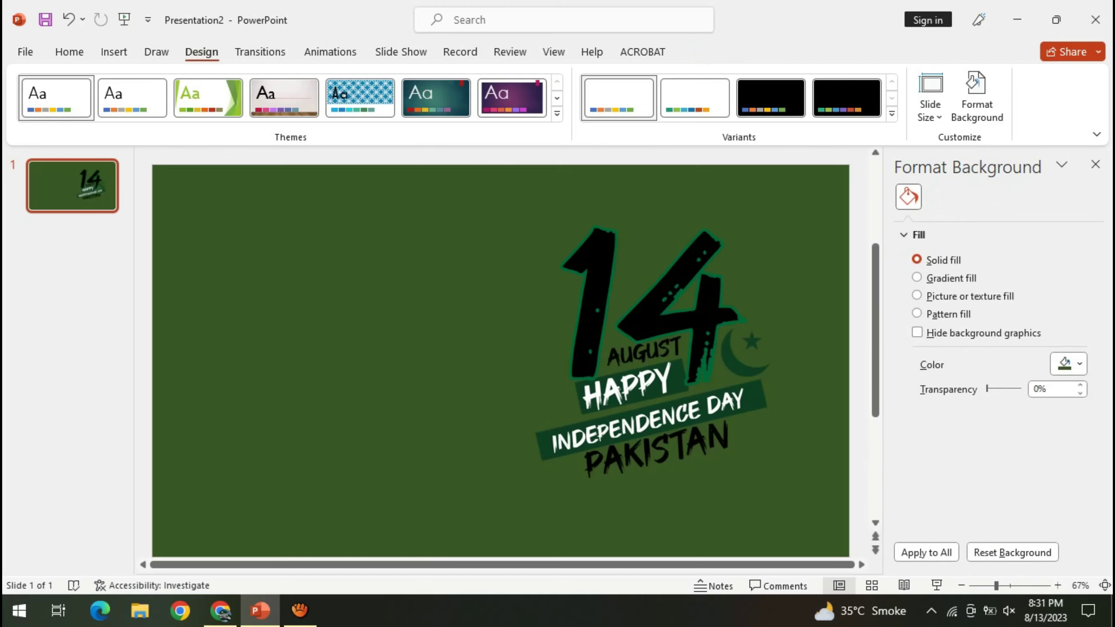
pyautogui.click(1068, 363)
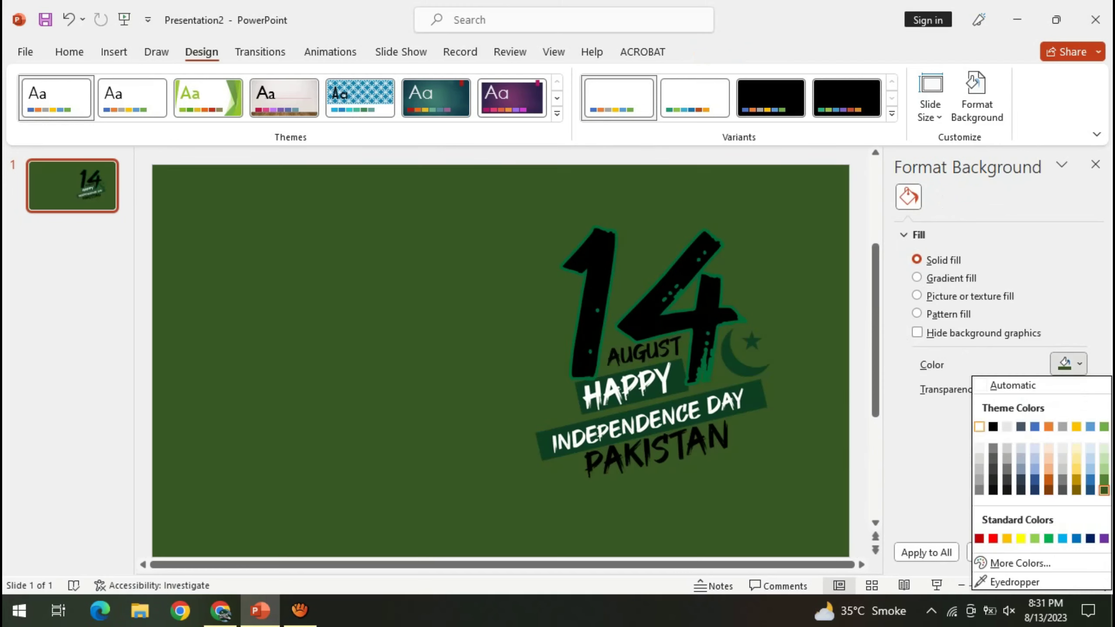
pyautogui.click(979, 427)
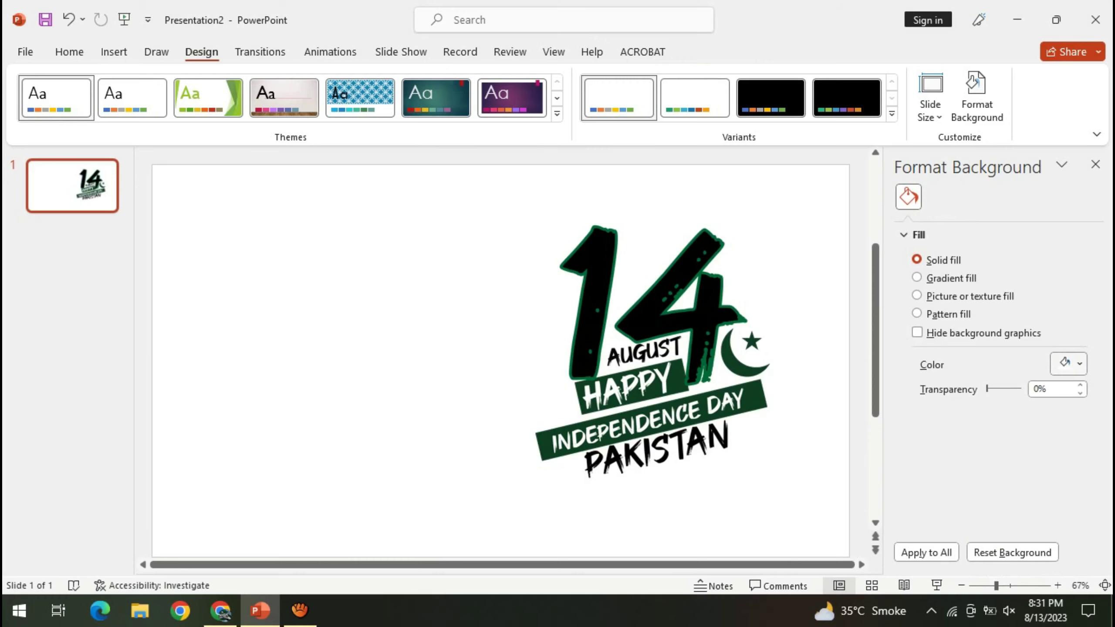
pyautogui.click(1068, 364)
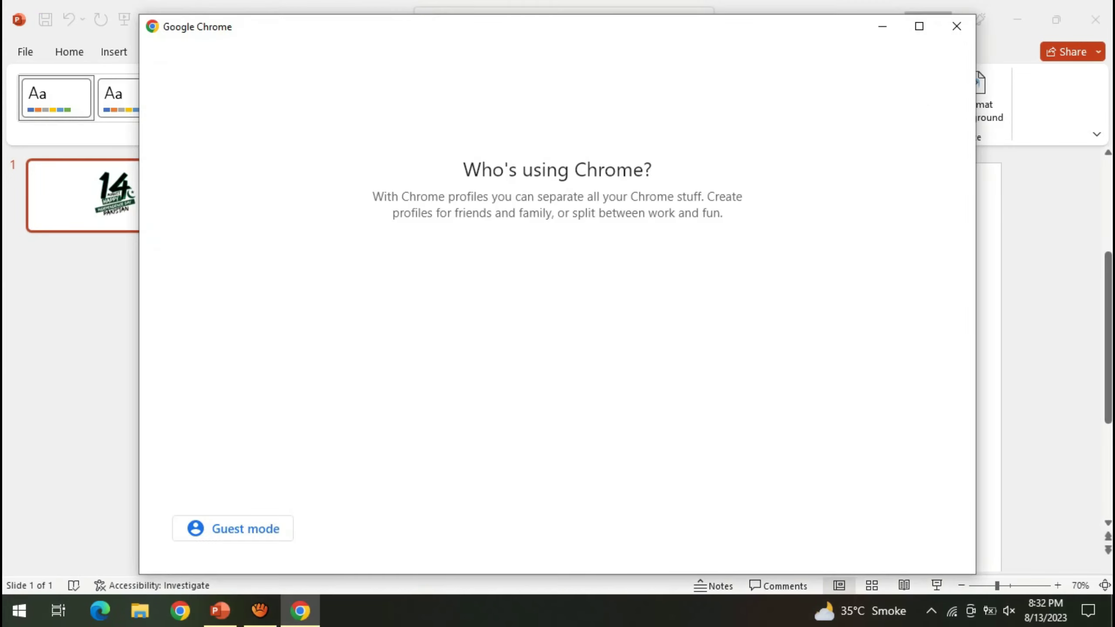
# Step: Open a Chrome profile, search Google for pngtree and open the Pngtree website
pyautogui.click(628, 263)
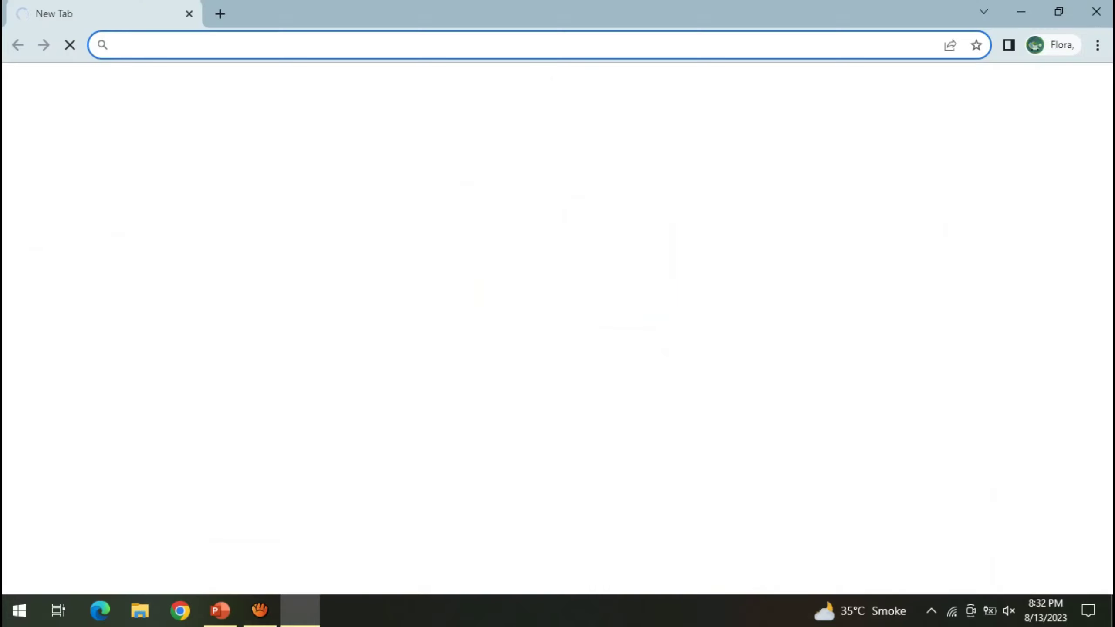
pyautogui.write('pngtree')
pyautogui.press('Return')
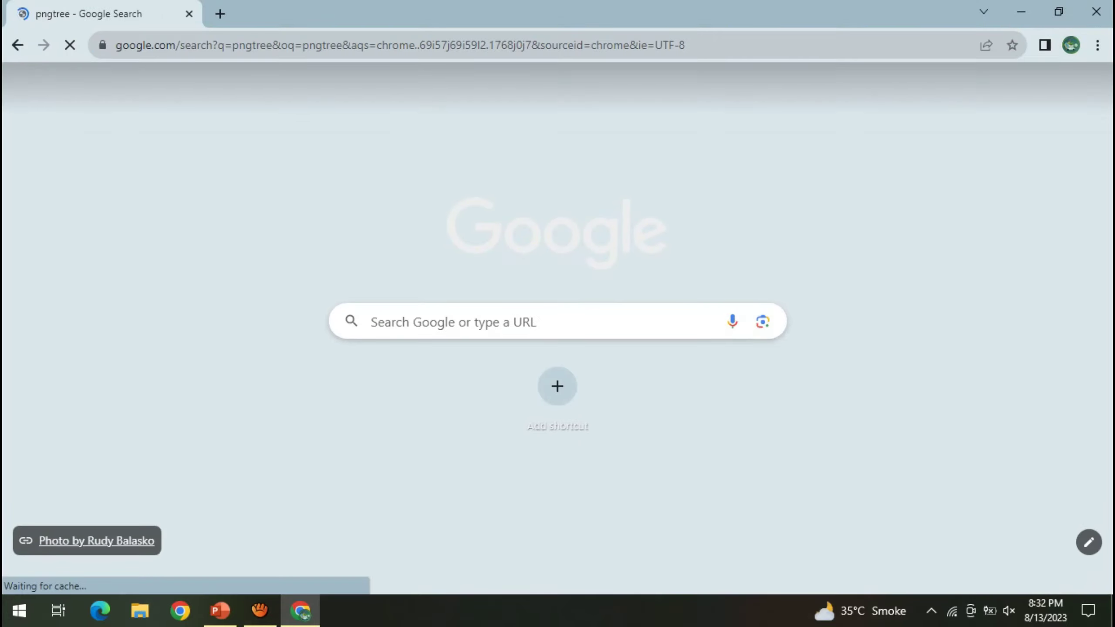
pyautogui.scroll(-6, 371, 306)
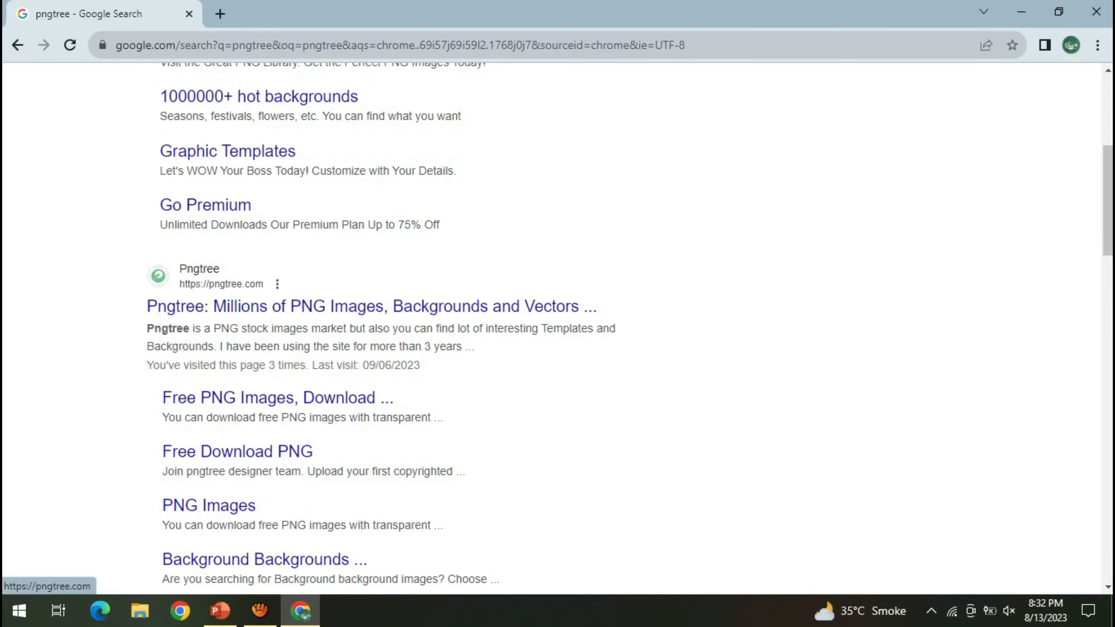
pyautogui.click(371, 306)
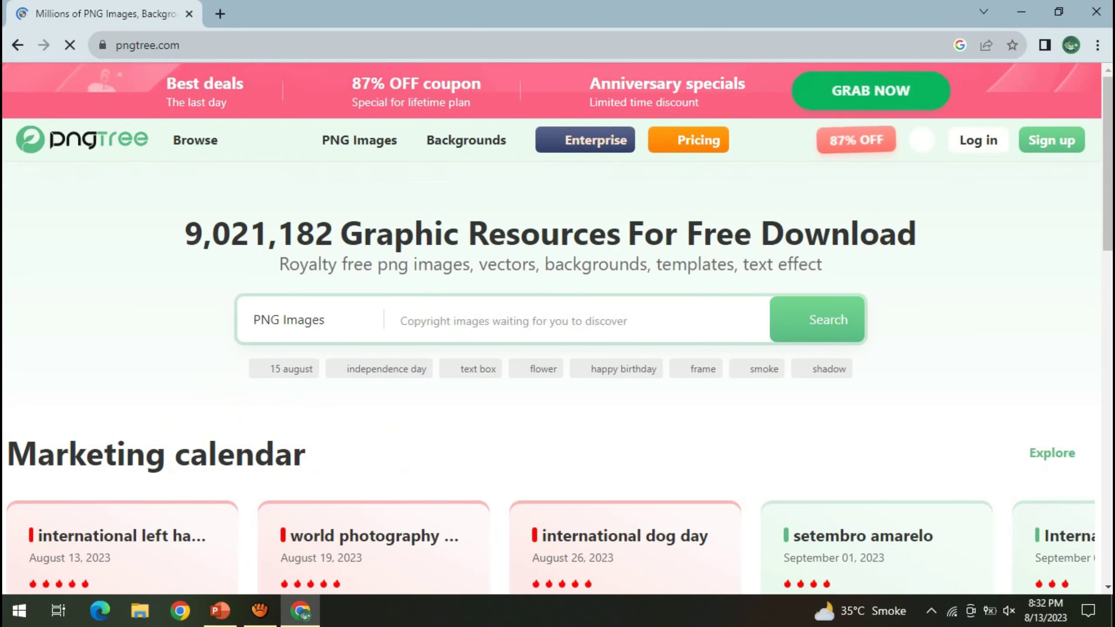
# Step: Search Pngtree's PNG images for "frame template"
pyautogui.write('frame ')
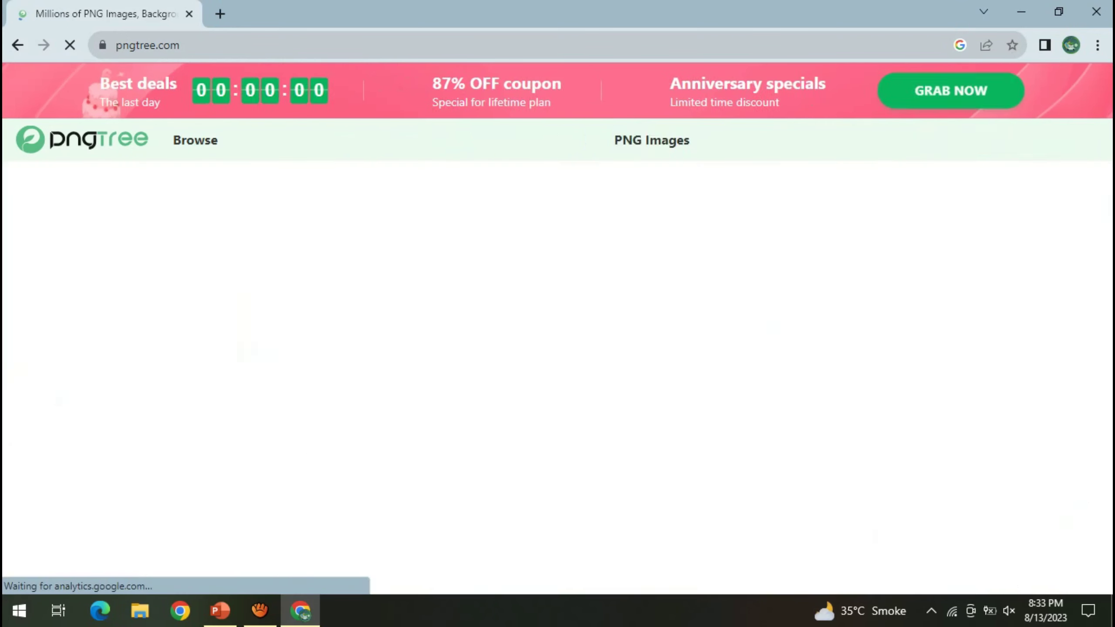
pyautogui.write('fre')
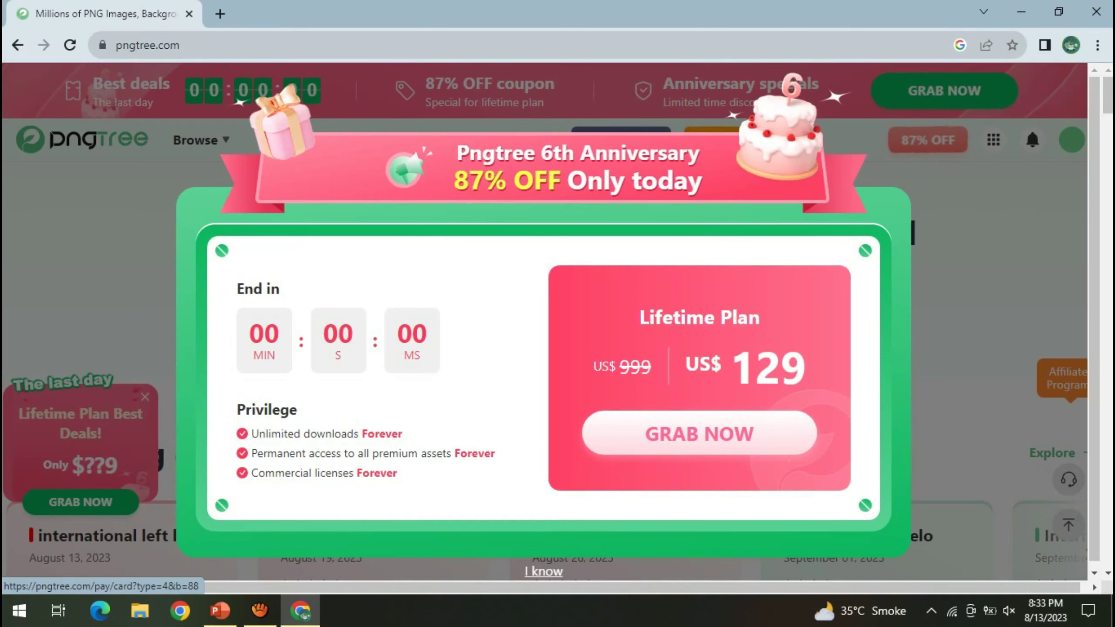
pyautogui.press('BackSpace')
pyautogui.write('ame')
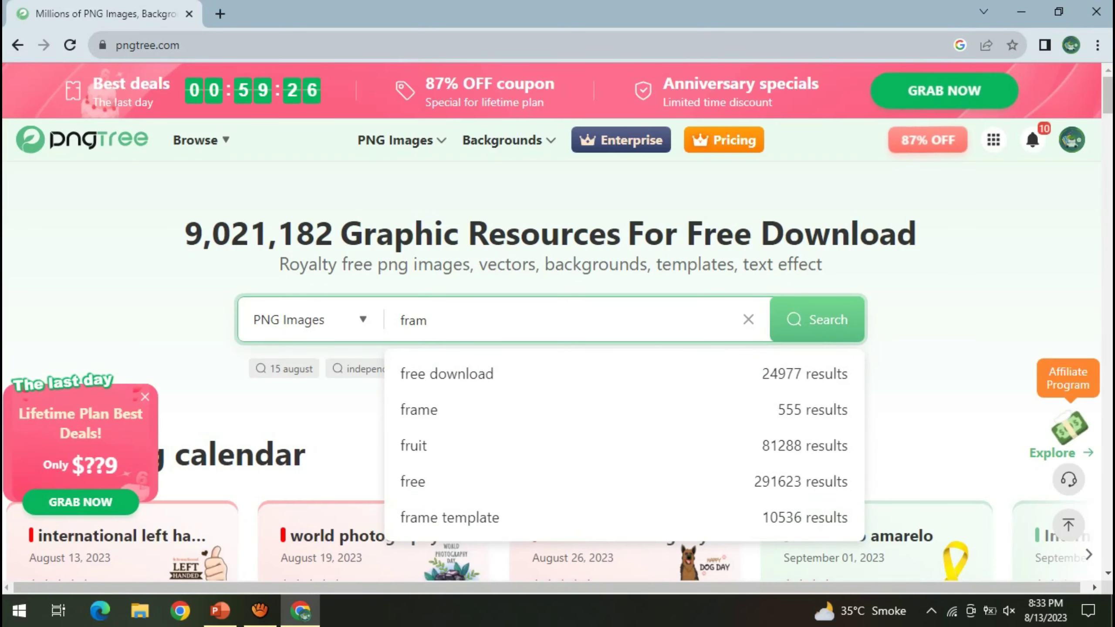
pyautogui.press('Down')
pyautogui.press('Down')
pyautogui.press('Return')
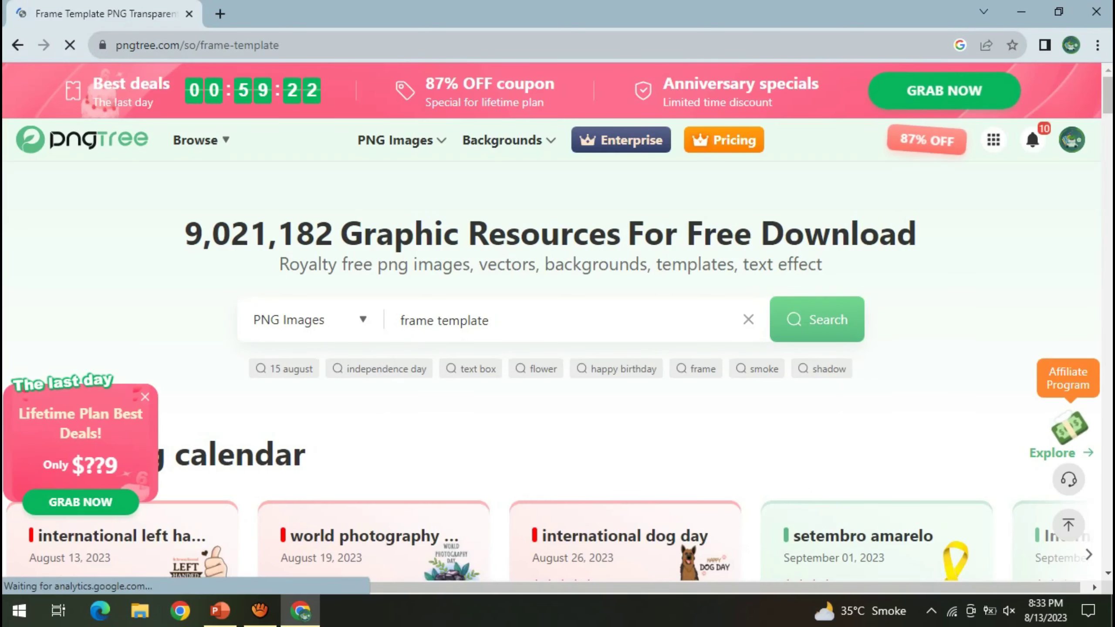
# Step: Look through Pngtree's "frame template" results for a frame that suits the 14 August design
pyautogui.scroll(-7, 558, 329)
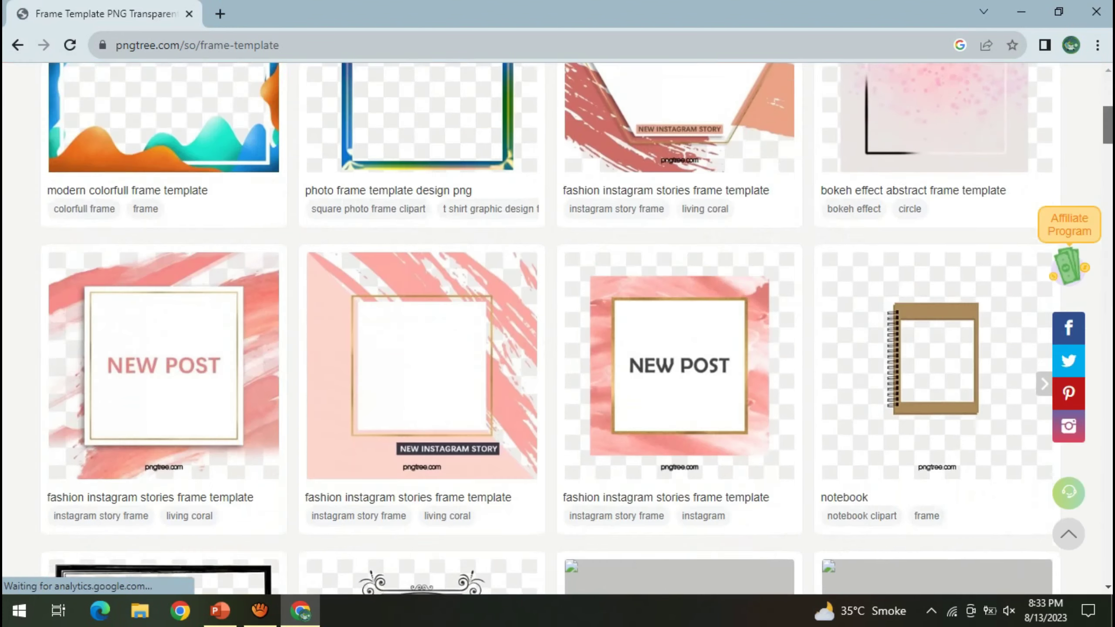
pyautogui.scroll(-7, 557, 329)
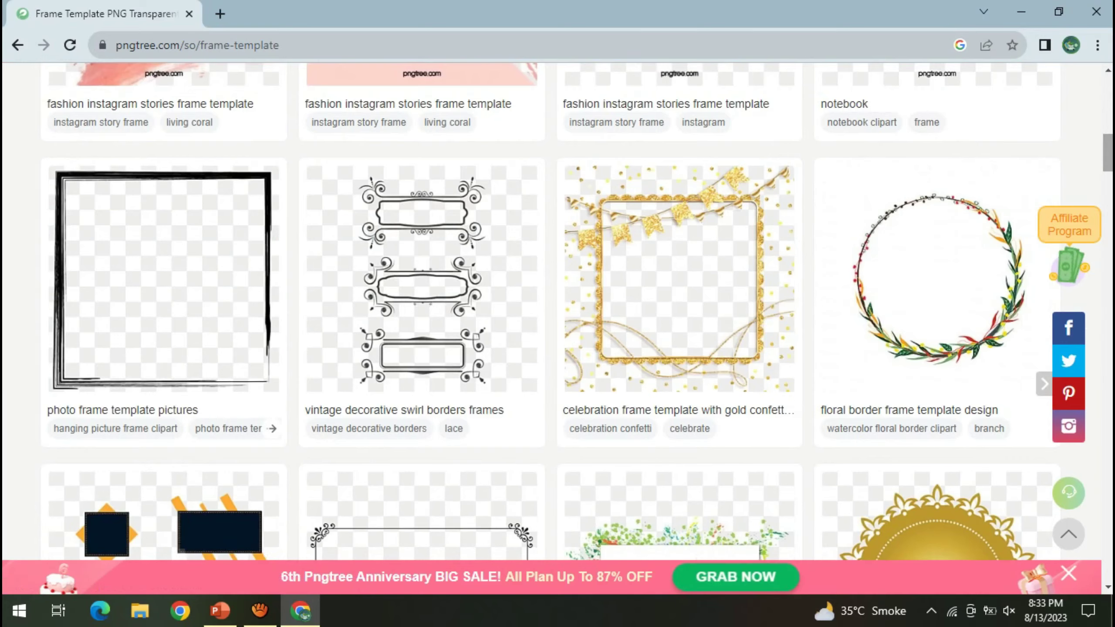
pyautogui.scroll(-1, 656, 281)
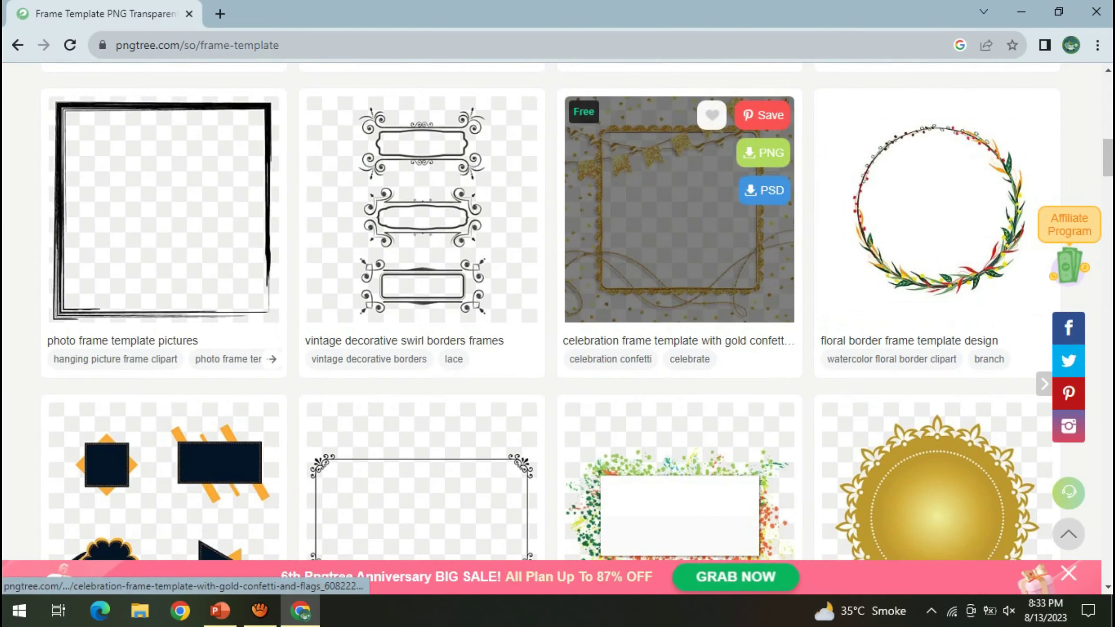
pyautogui.scroll(-1, 935, 198)
pyautogui.scroll(-10, 557, 311)
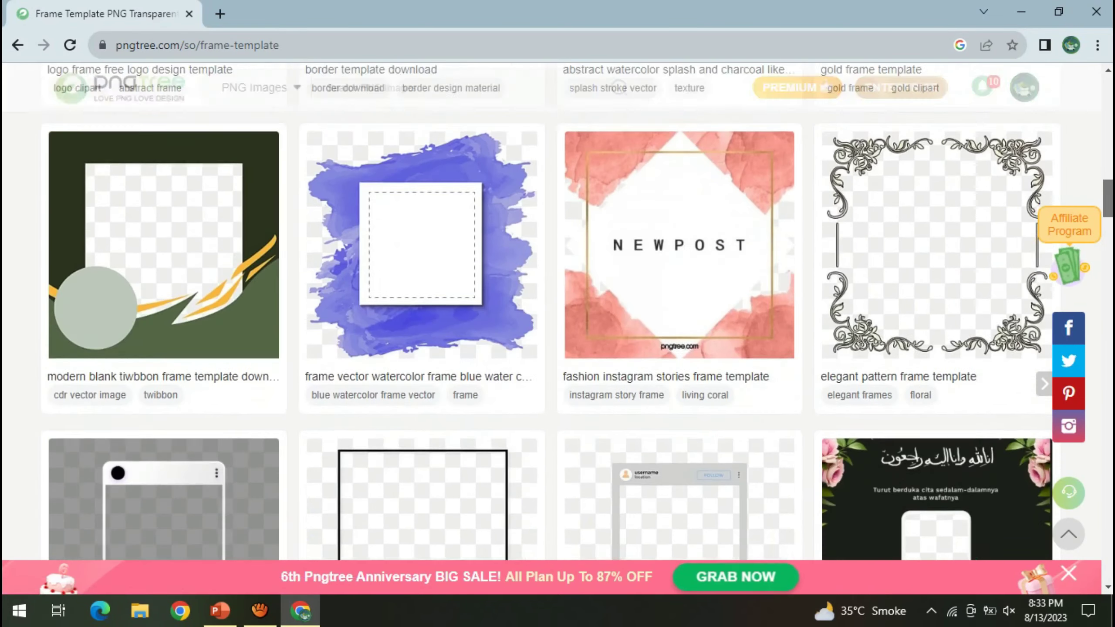
pyautogui.scroll(-10, 667, 272)
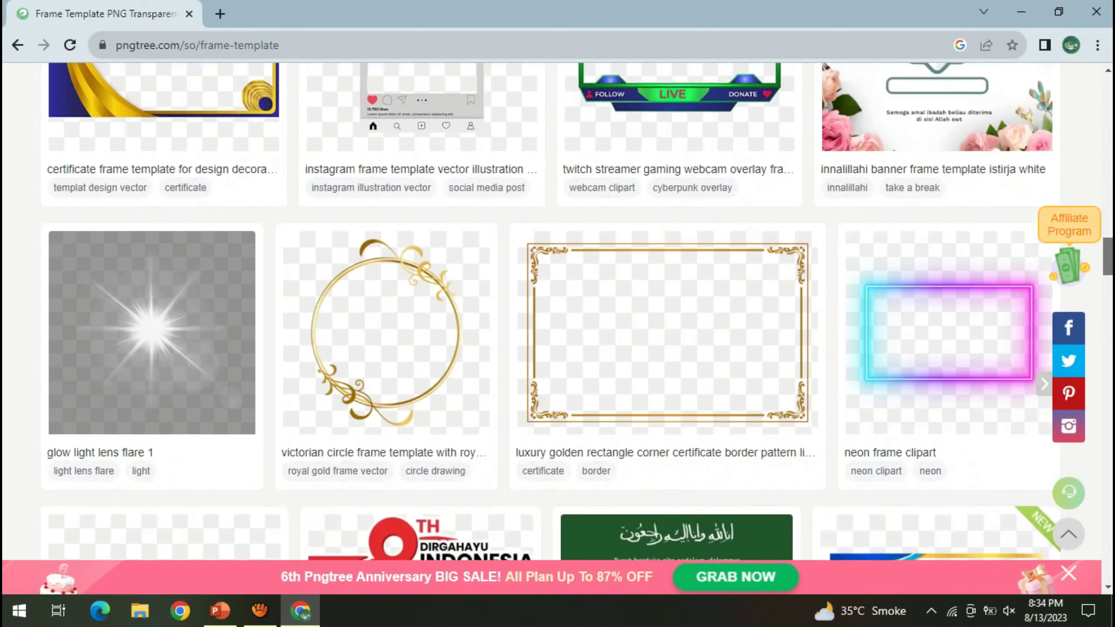
pyautogui.scroll(-4, 667, 272)
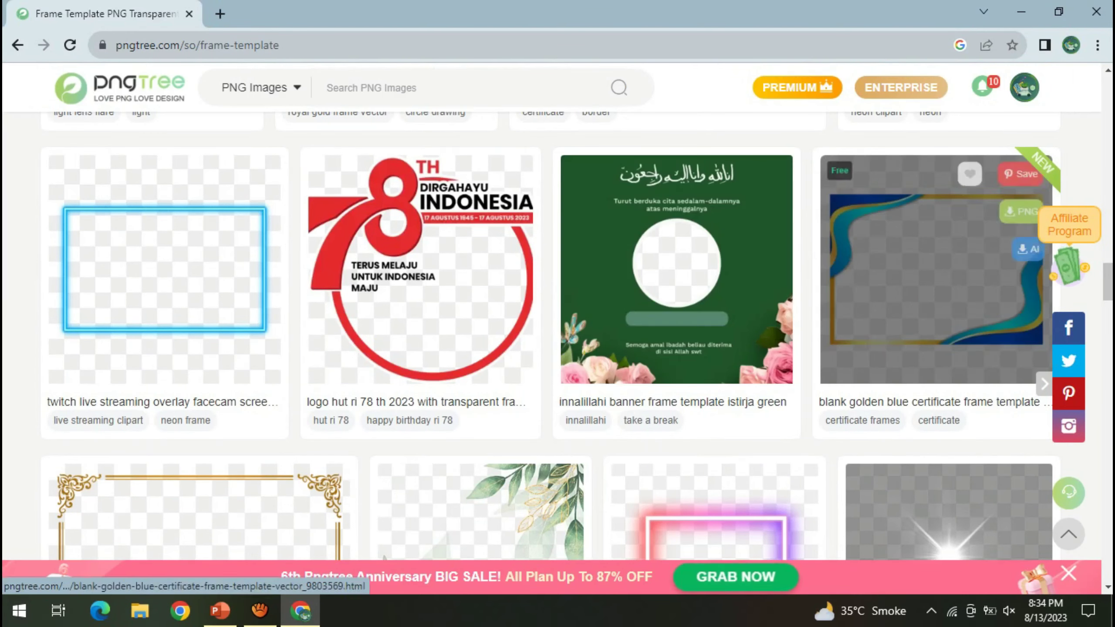
pyautogui.scroll(-10, 934, 272)
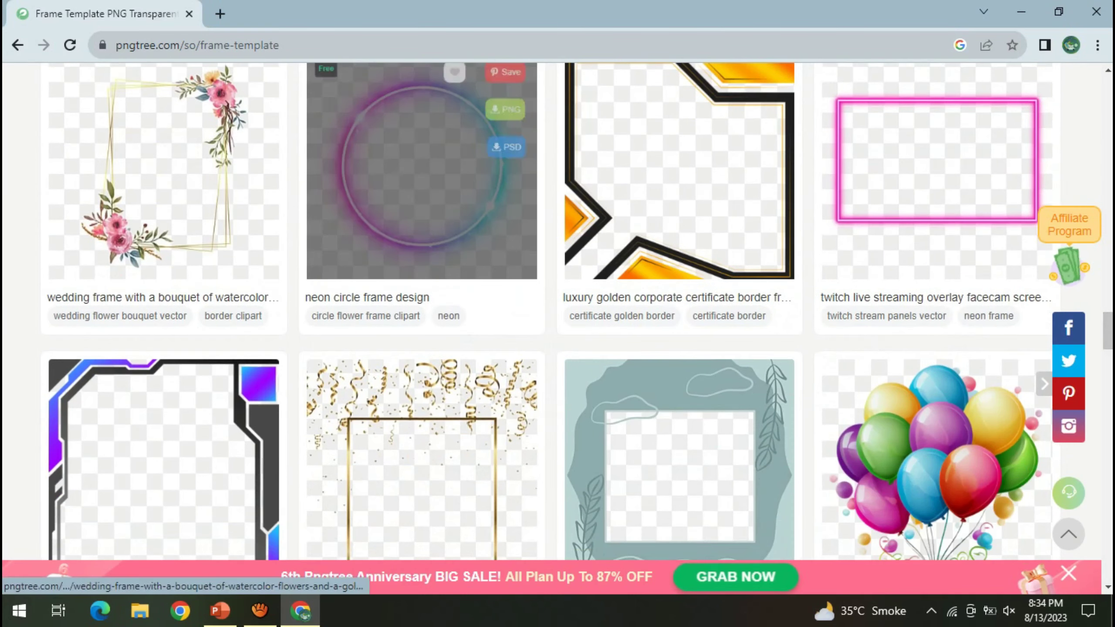
pyautogui.scroll(-10, 935, 198)
pyautogui.scroll(5, 558, 311)
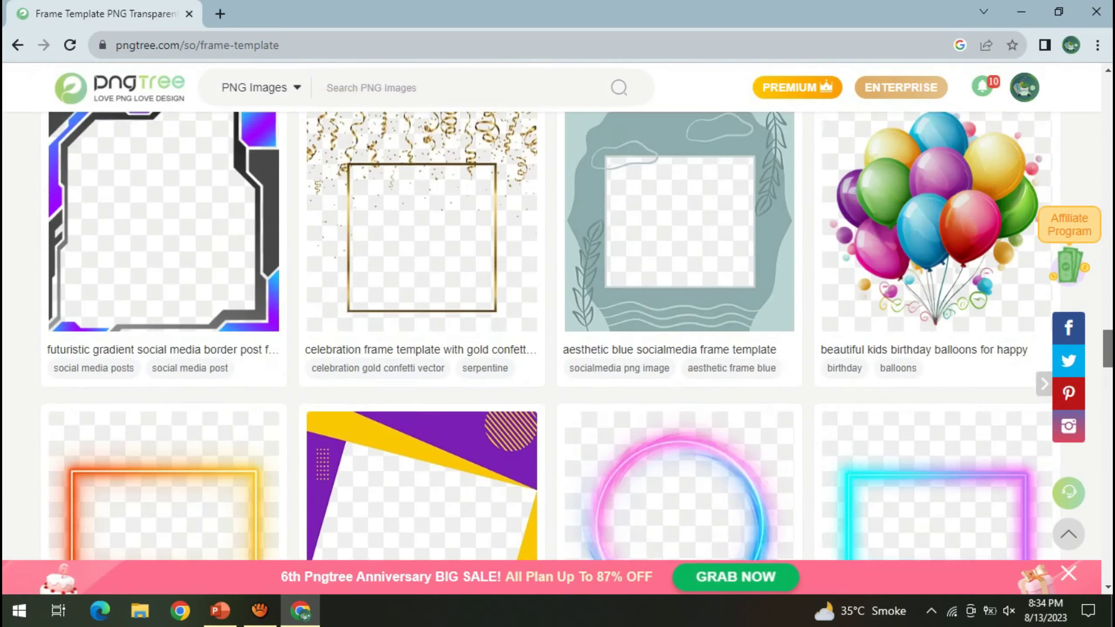
pyautogui.scroll(-15, 557, 312)
pyautogui.scroll(-6, 557, 312)
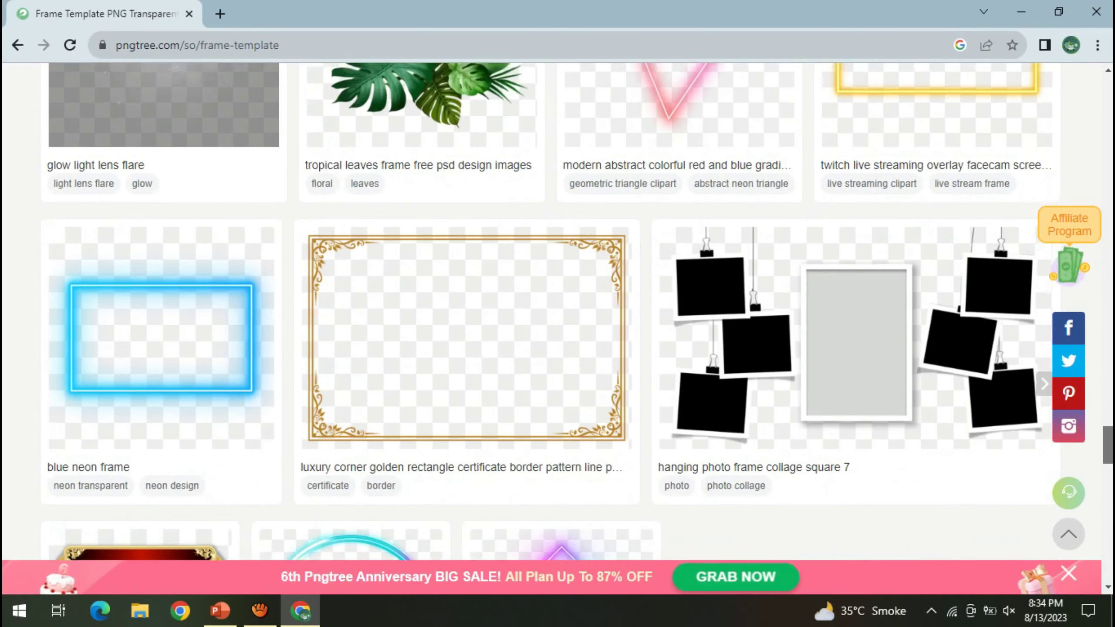
pyautogui.scroll(-2, 557, 311)
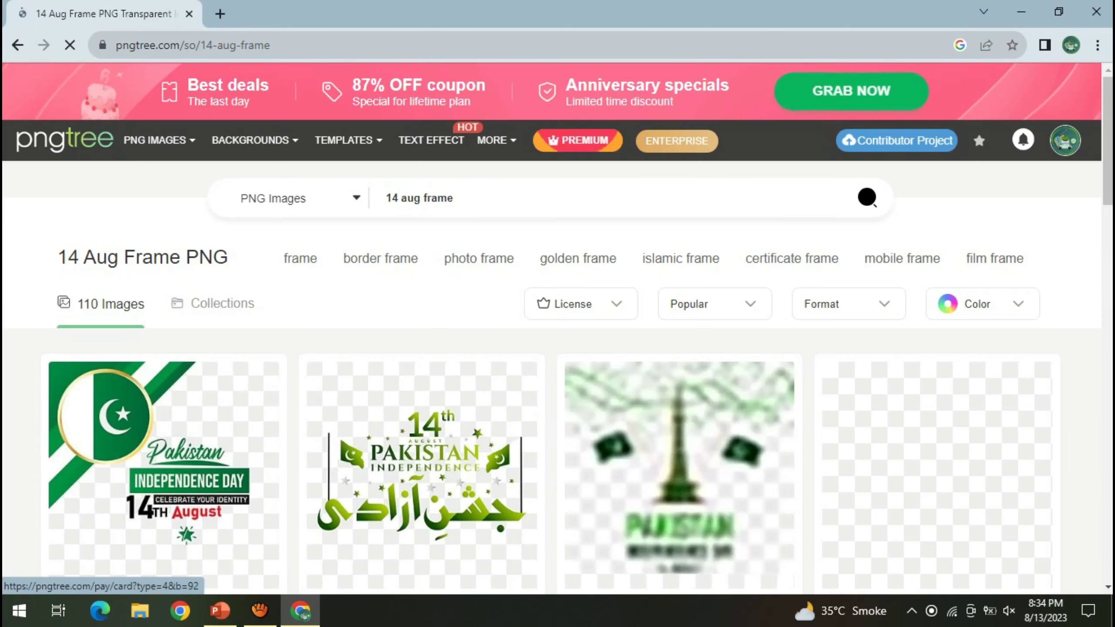
# Step: Find the green and silver balloon Pakistan Independence Day image in the "14 aug frame" results and get its PNG with Relax Download
pyautogui.scroll(-7, 684, 256)
pyautogui.scroll(-9, 557, 329)
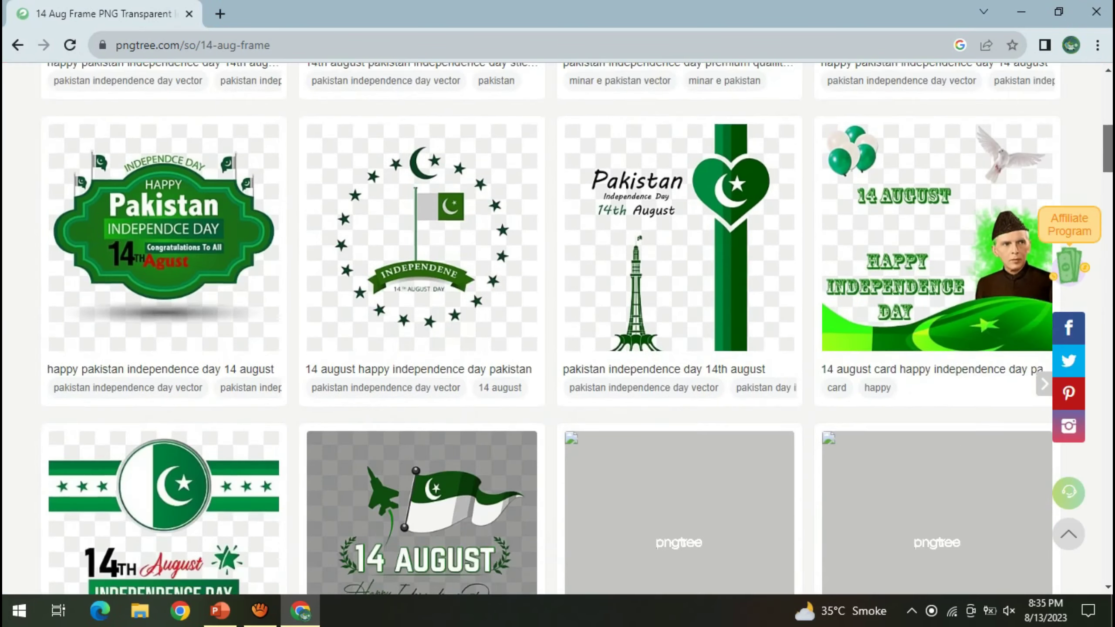
pyautogui.scroll(-3, 558, 312)
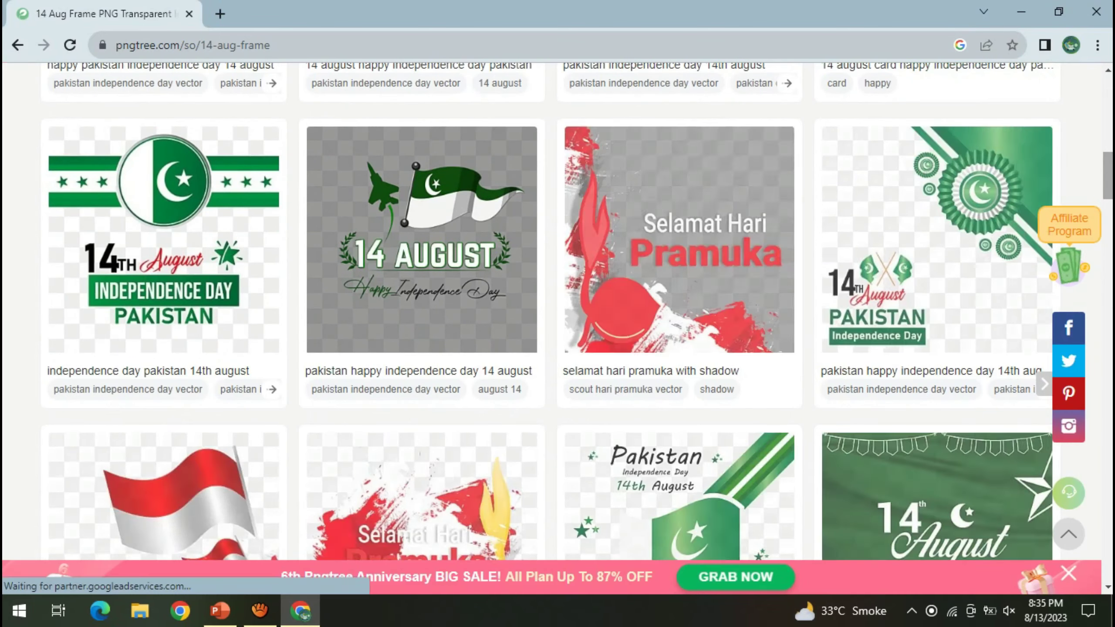
pyautogui.scroll(-6, 558, 312)
pyautogui.scroll(-12, 558, 312)
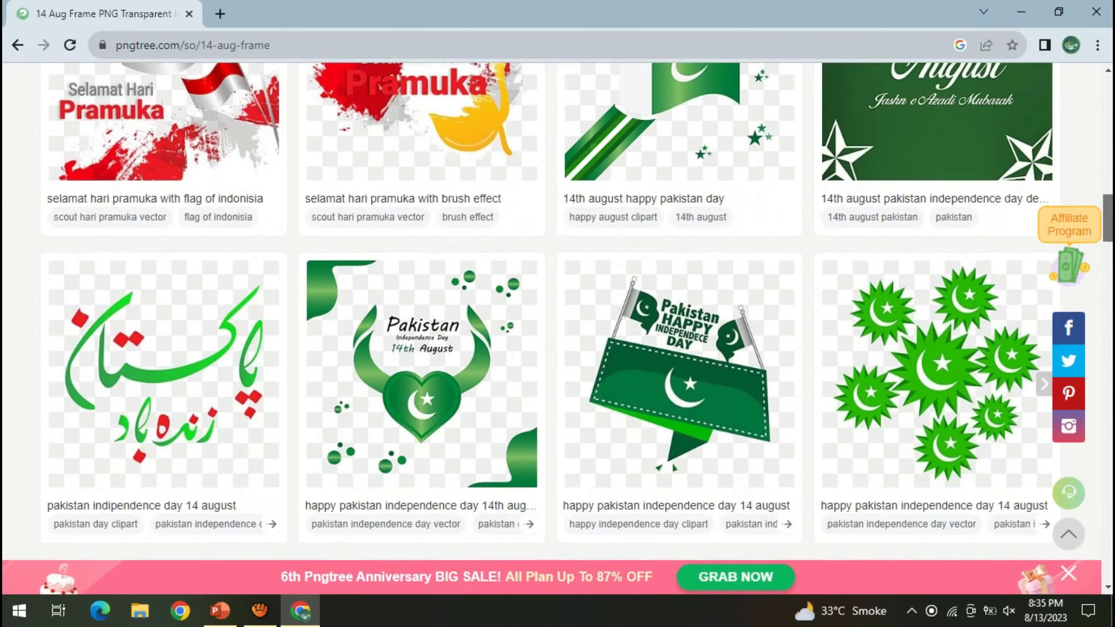
pyautogui.scroll(-1, 935, 303)
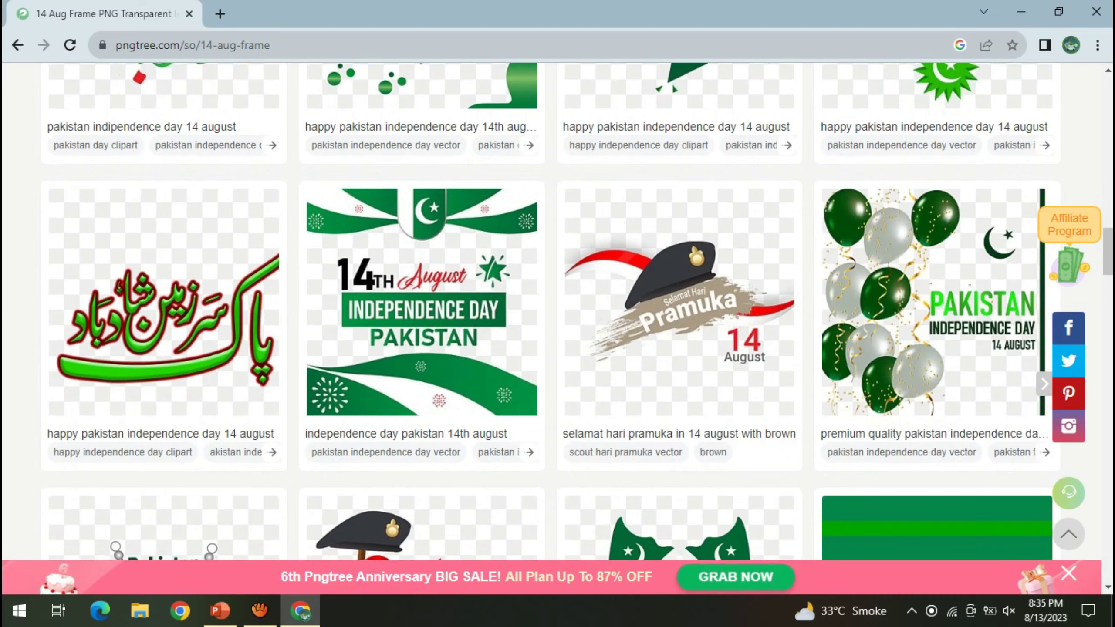
pyautogui.scroll(-20, 934, 303)
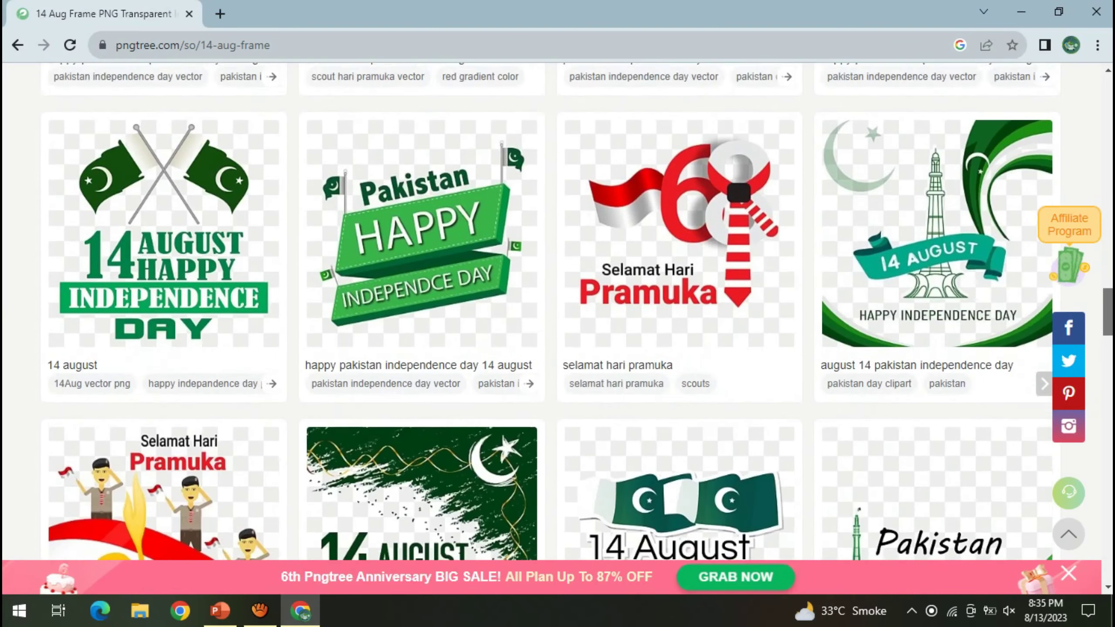
pyautogui.scroll(-9, 935, 303)
pyautogui.scroll(20, 935, 303)
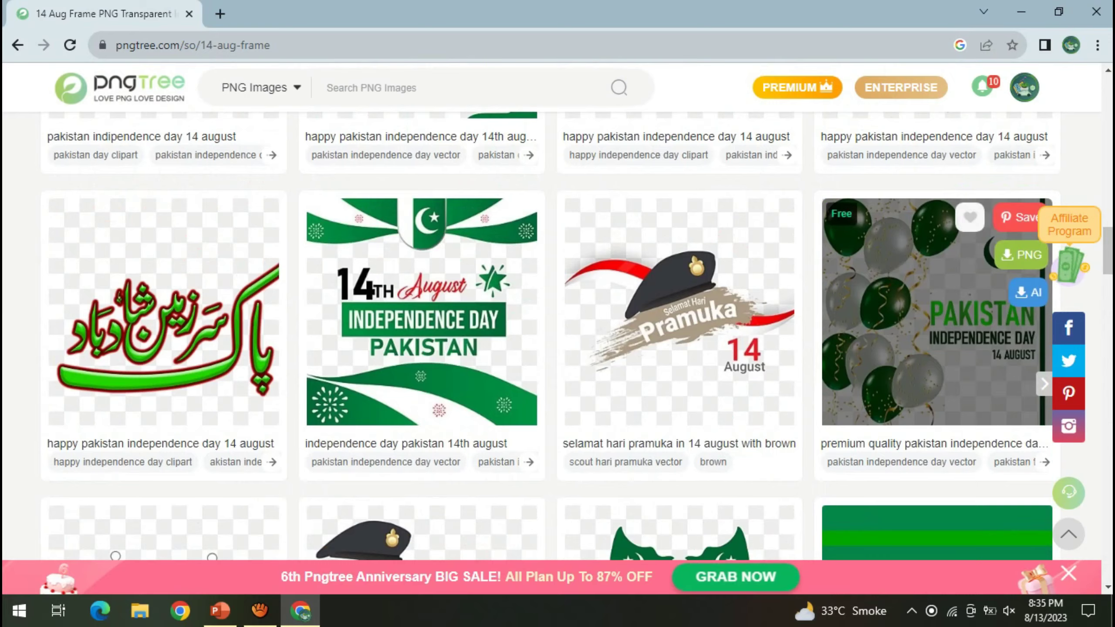
pyautogui.click(1020, 255)
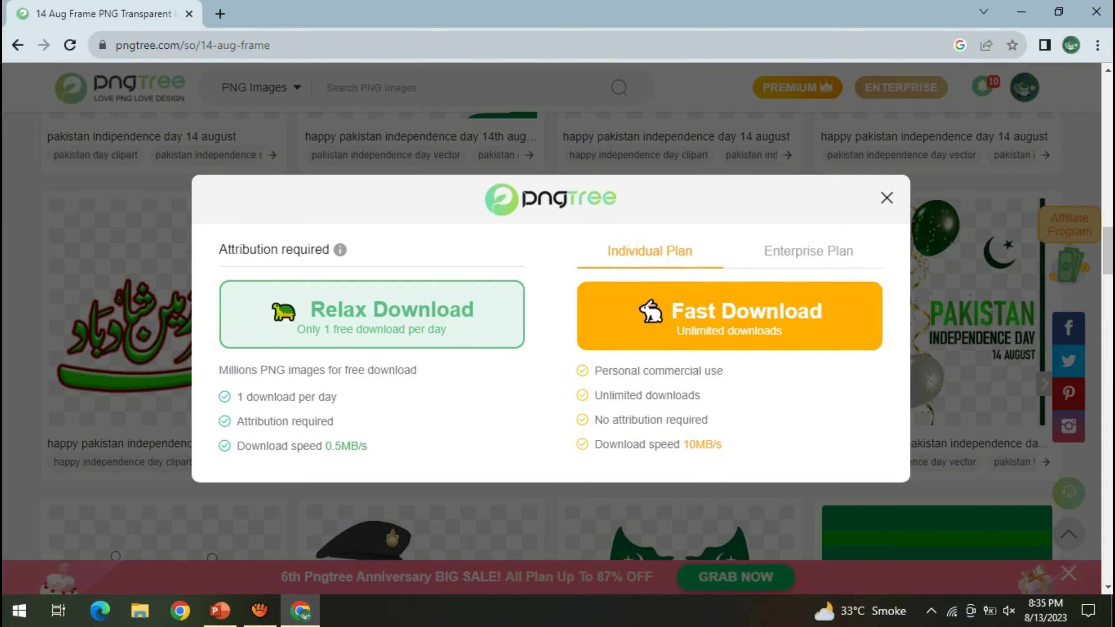
pyautogui.click(505, 309)
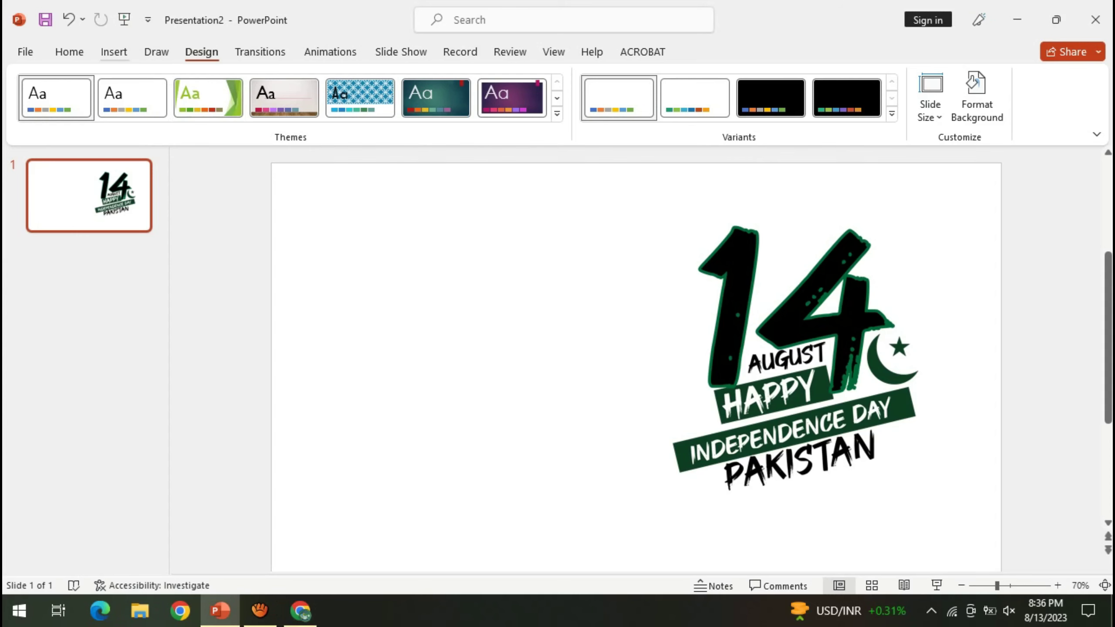
# Step: Insert the downloaded Pngtree balloon PNG from the Downloads folder and arrange it side by side with the 14 August artwork
pyautogui.click(114, 51)
pyautogui.click(129, 105)
pyautogui.click(176, 166)
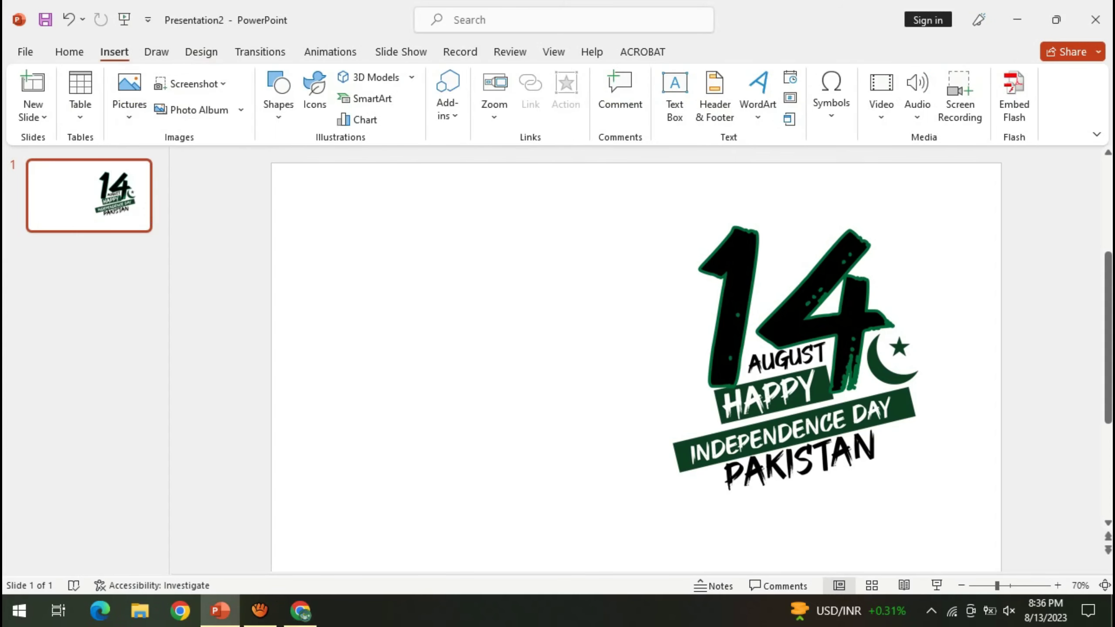
pyautogui.click(263, 142)
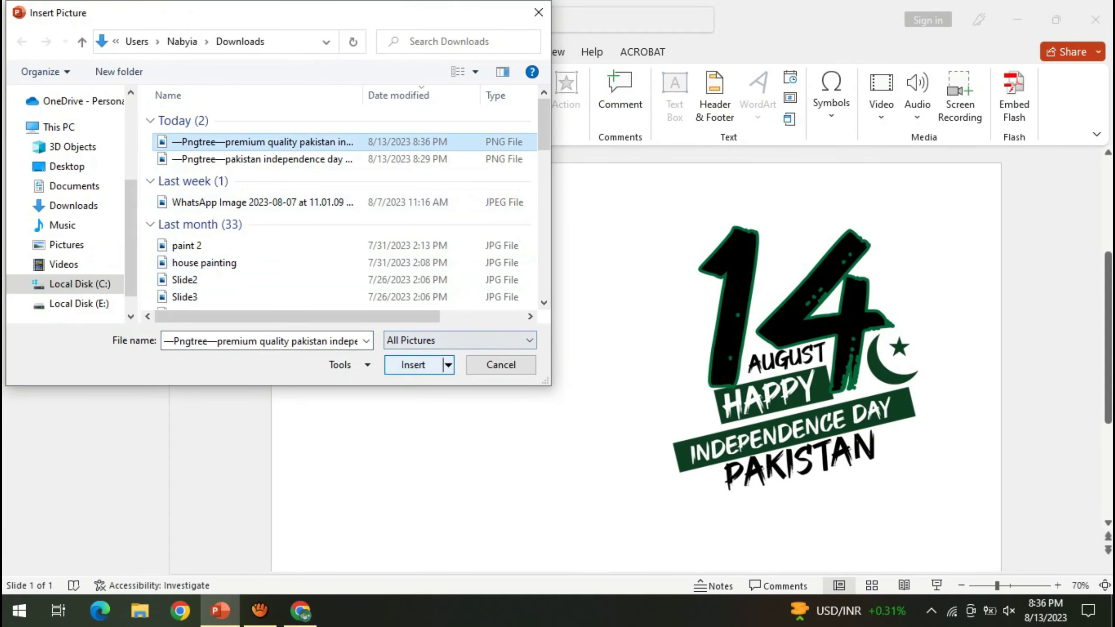
pyautogui.press('Return')
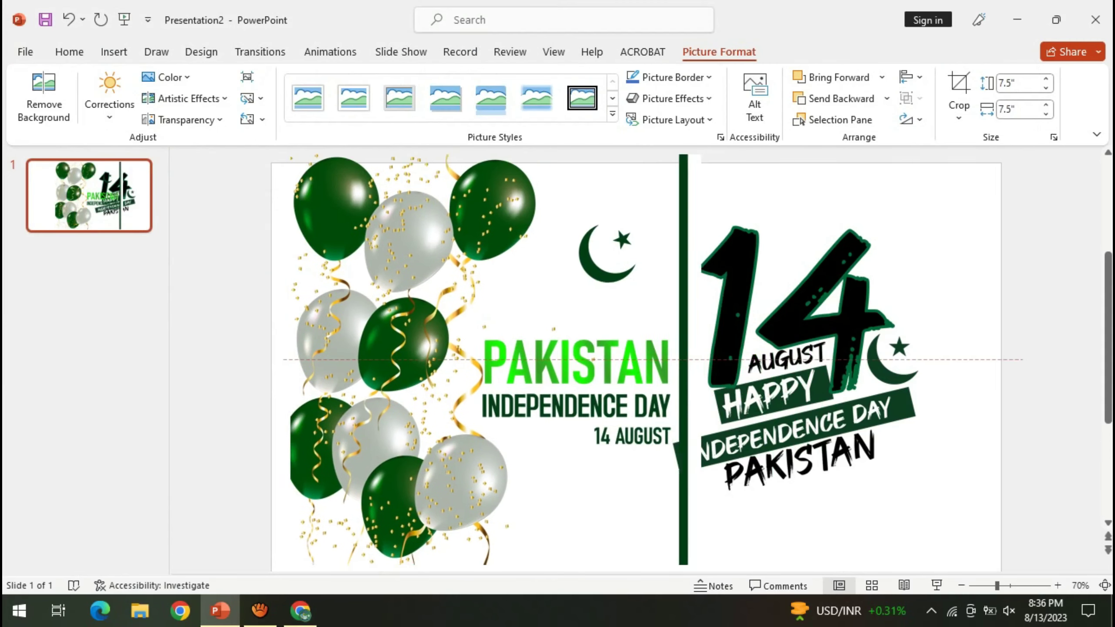
pyautogui.moveTo(496, 359); pyautogui.dragTo(478, 372)
pyautogui.moveTo(798, 358); pyautogui.dragTo(904, 394)
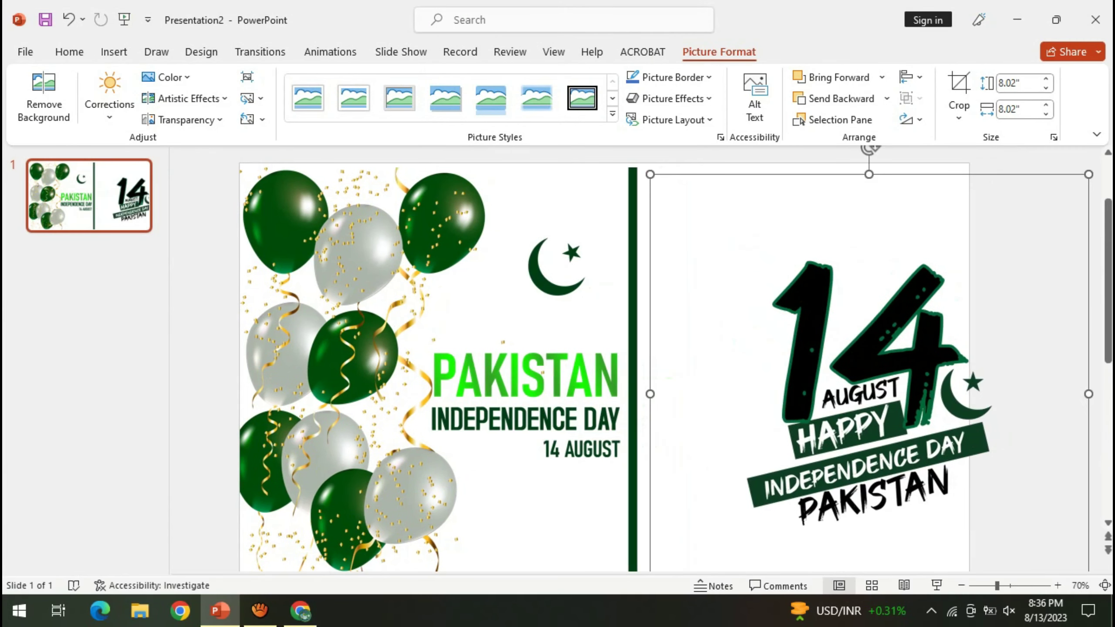
# Step: Crop the dark green vertical bar off the balloon picture, leaving it about 7.03" wide
pyautogui.click(625, 215)
pyautogui.rightClick(625, 215)
pyautogui.click(674, 169)
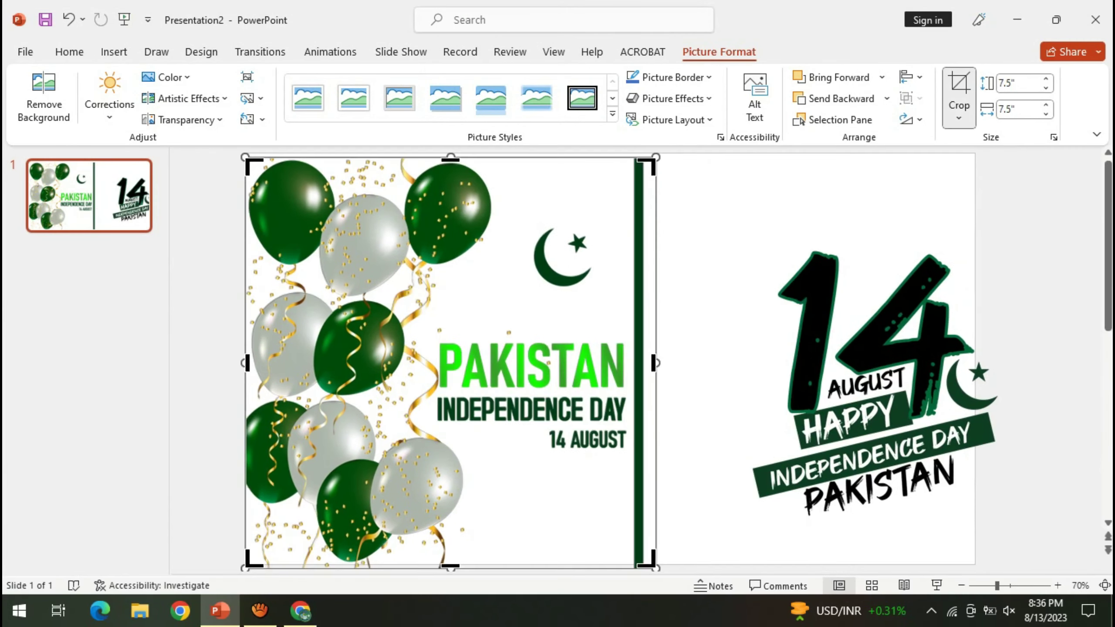
pyautogui.moveTo(654, 363); pyautogui.dragTo(630, 363)
# Step: Reposition the 14 August artwork so all of its lettering sits on the slide beside the balloon picture
pyautogui.click(790, 364)
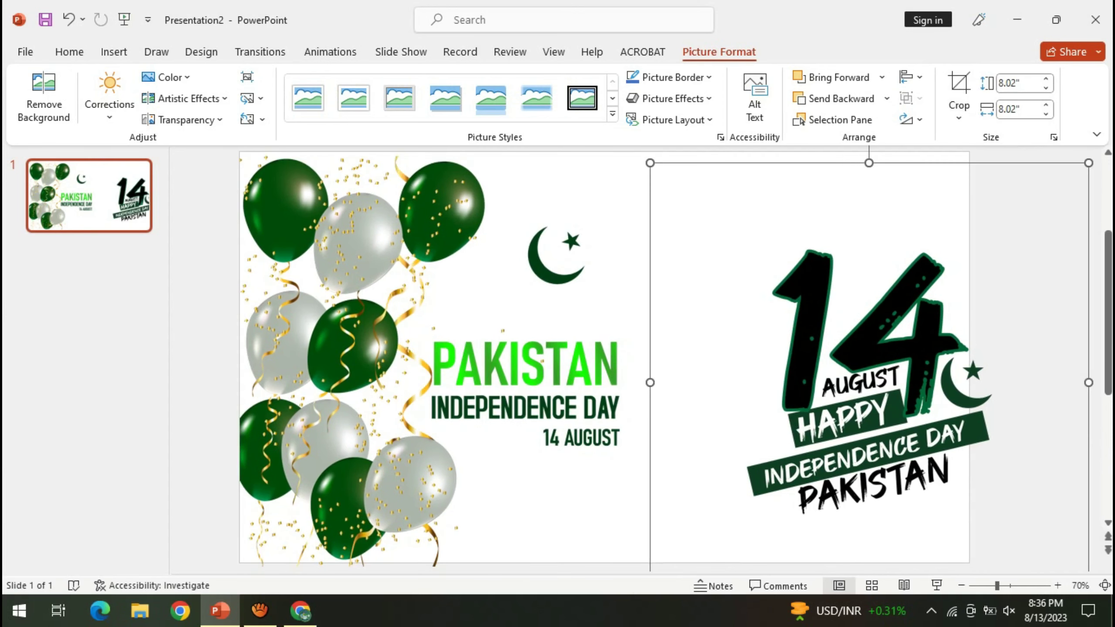
pyautogui.moveTo(790, 364); pyautogui.dragTo(715, 337)
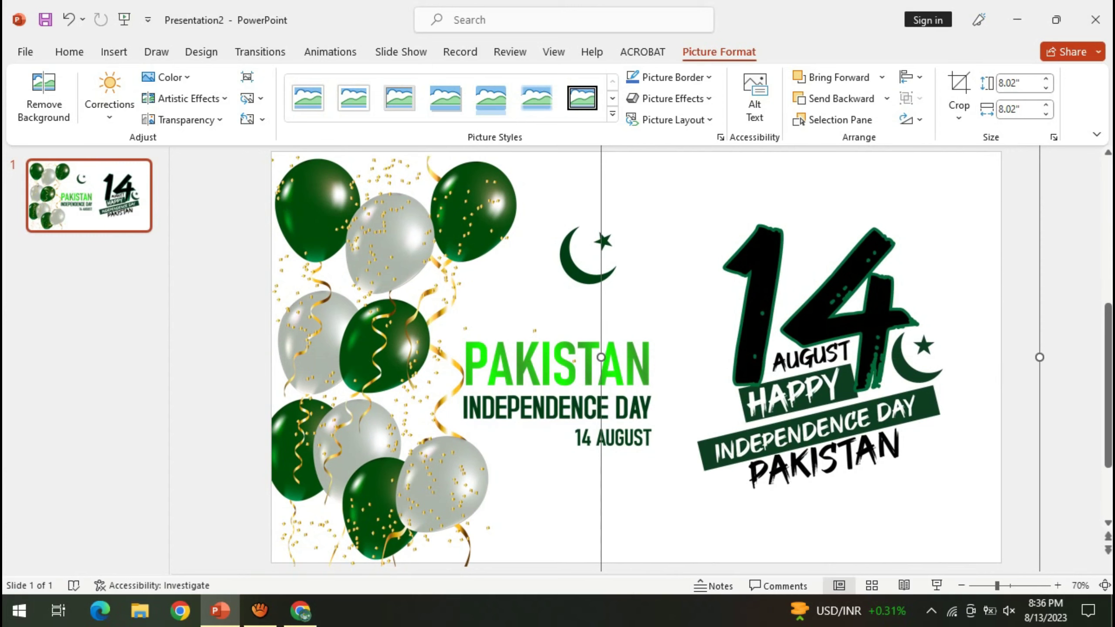
pyautogui.moveTo(745, 352); pyautogui.dragTo(770, 365)
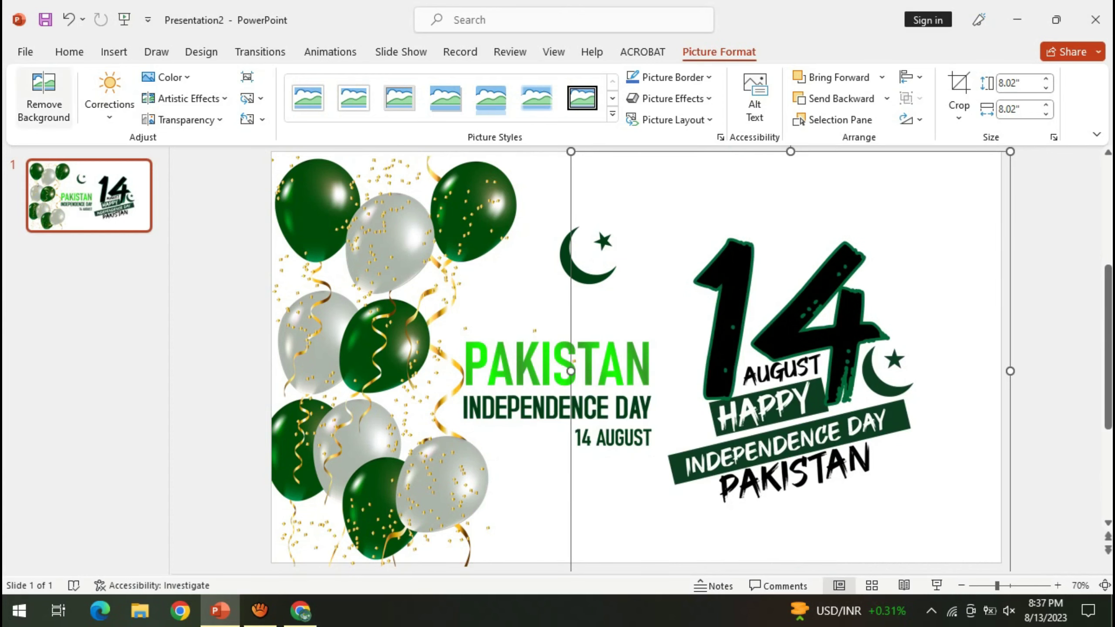
# Step: Preview the picture corrections and artistic effects, including Paint Brush, on the 14 August artwork
pyautogui.click(110, 99)
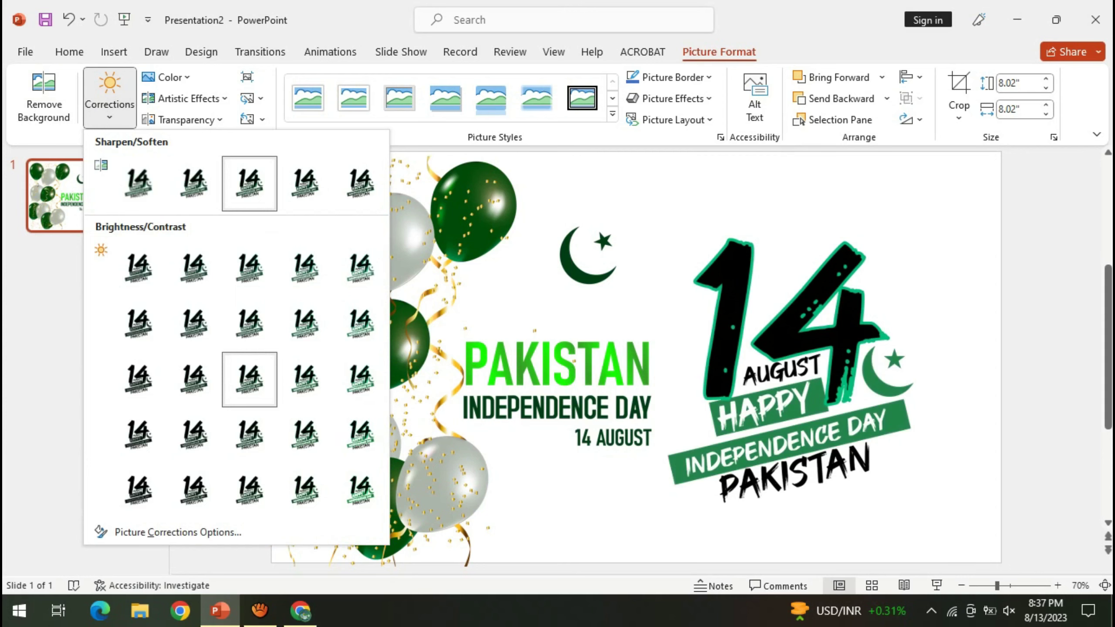
pyautogui.click(189, 98)
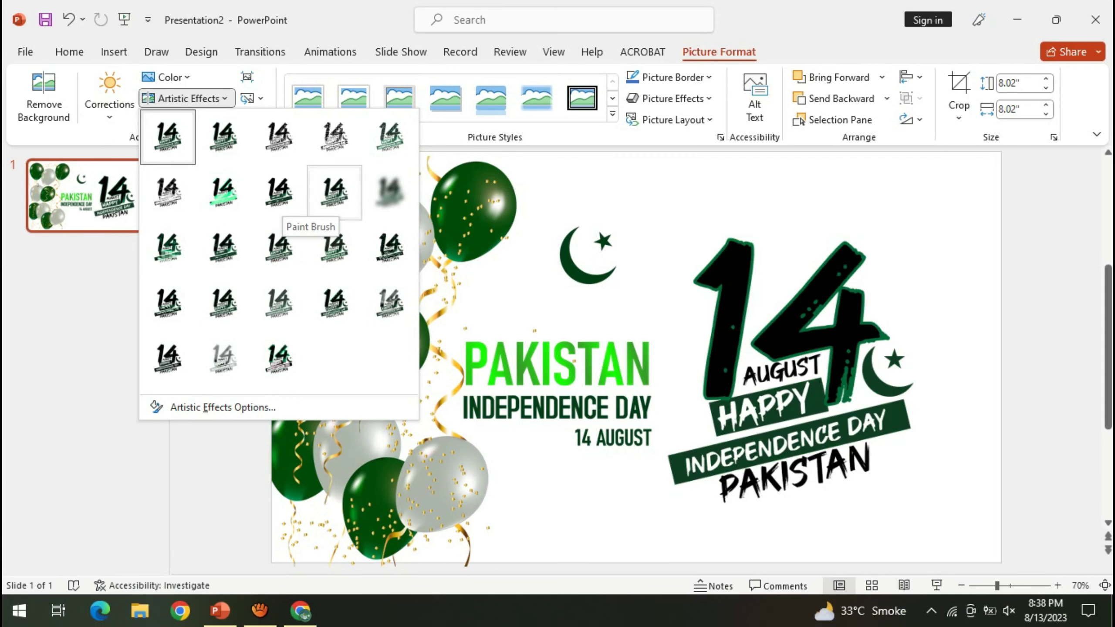
pyautogui.click(335, 192)
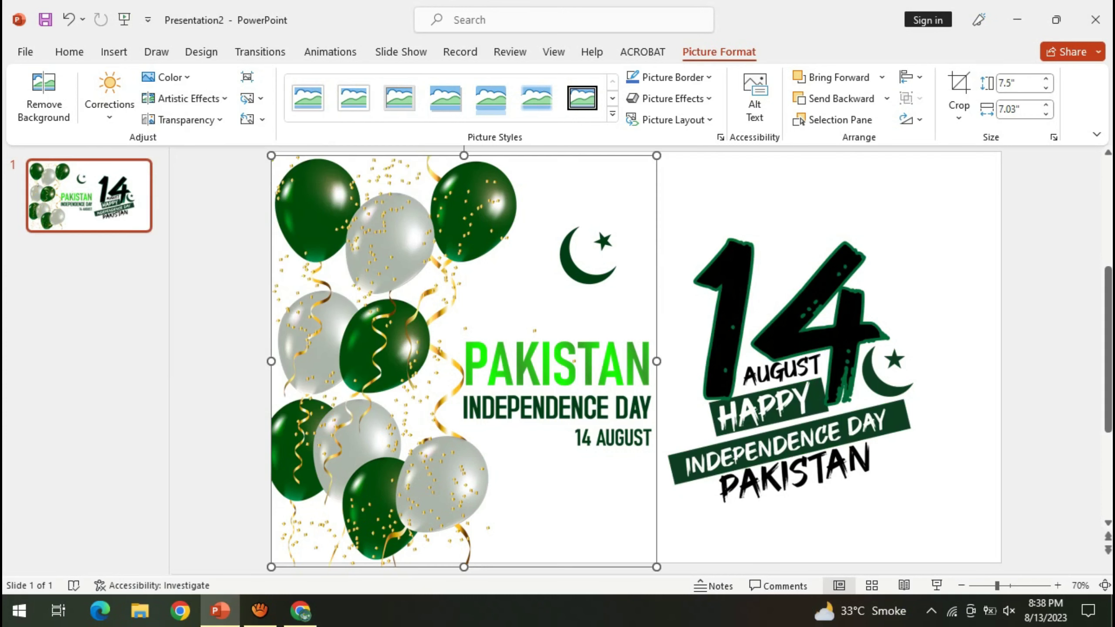
# Step: Add a second slide and move the 14 August artwork from slide 1 onto it
pyautogui.click(69, 52)
pyautogui.click(114, 82)
pyautogui.click(89, 196)
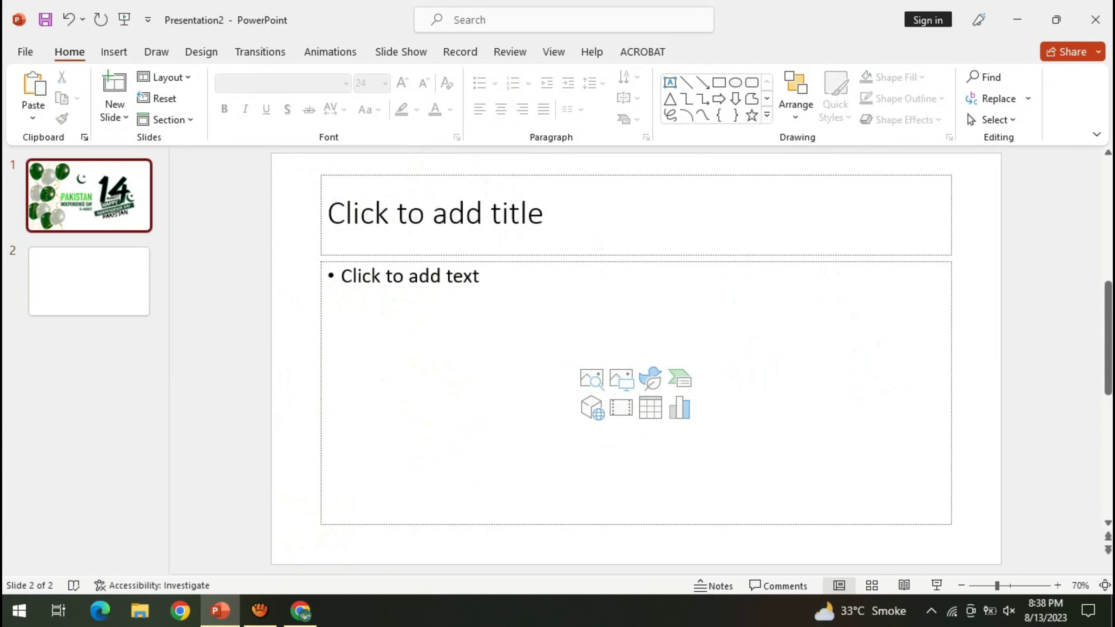
pyautogui.click(766, 324)
pyautogui.rightClick(765, 325)
pyautogui.click(811, 250)
pyautogui.click(89, 281)
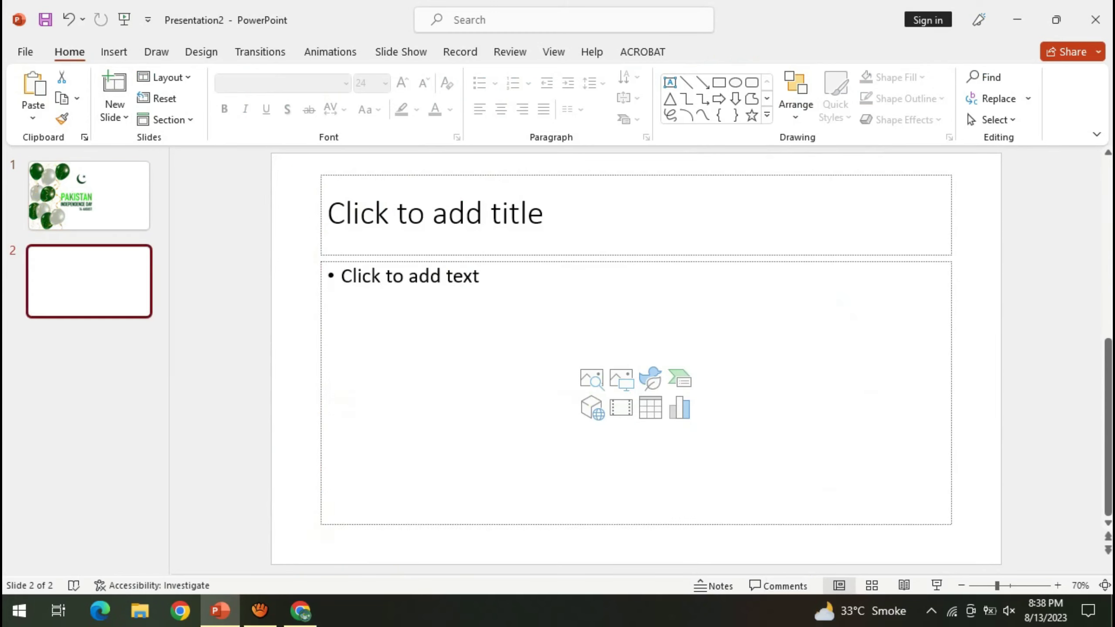
pyautogui.rightClick(680, 272)
pyautogui.click(719, 262)
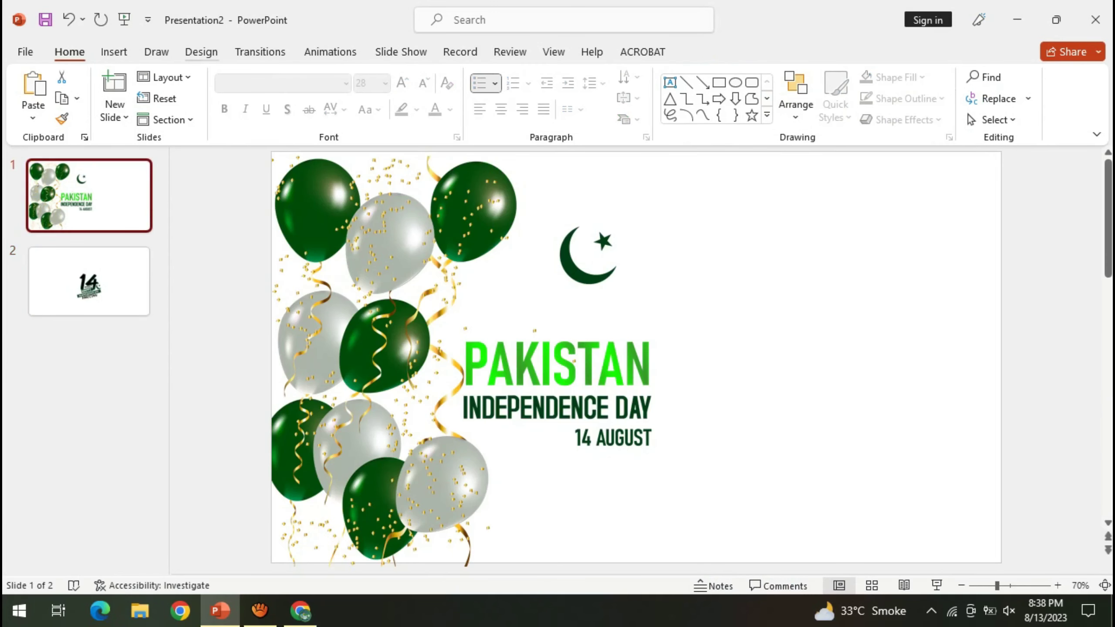
# Step: Give slide 1 a solid standard Light Green background fill after trying lighter and darker theme greens
pyautogui.click(201, 51)
pyautogui.click(977, 96)
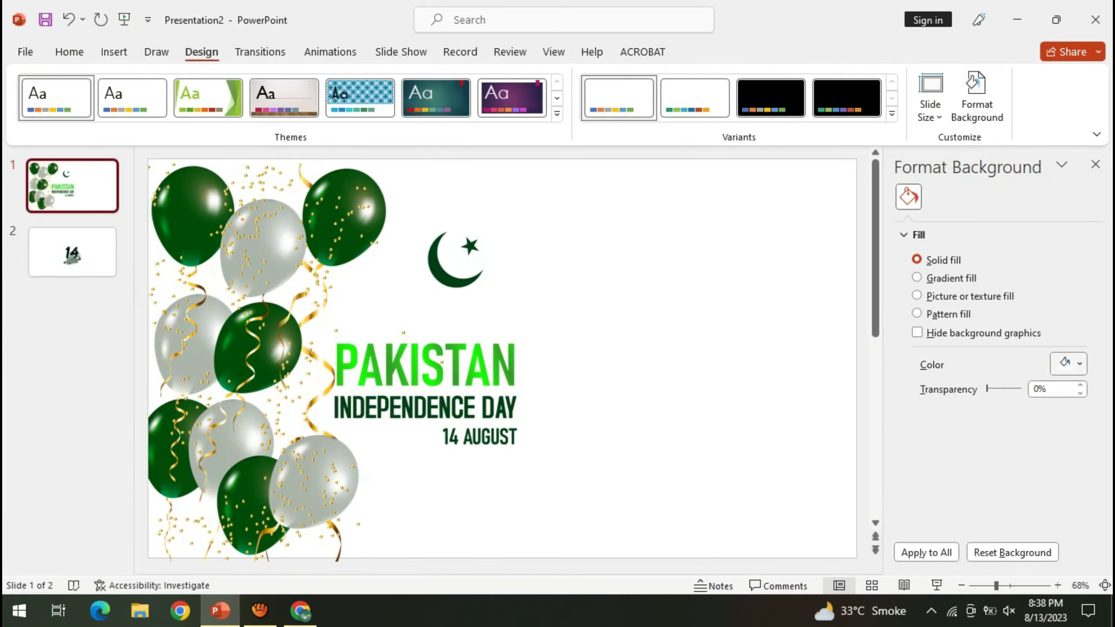
pyautogui.click(1069, 363)
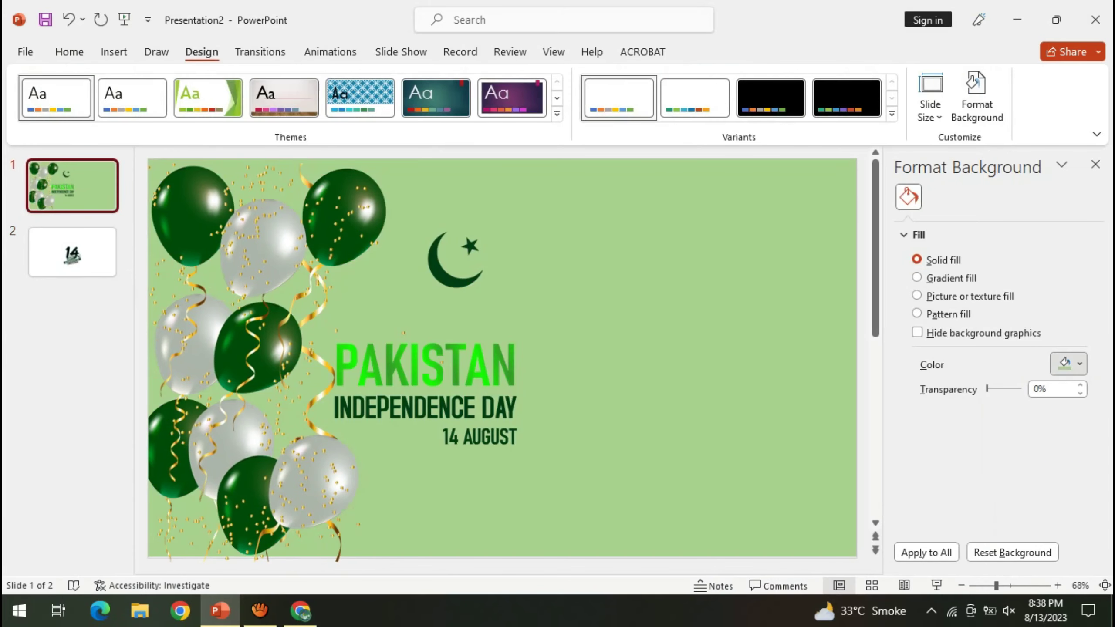
pyautogui.click(1079, 363)
pyautogui.click(1104, 450)
pyautogui.click(1079, 363)
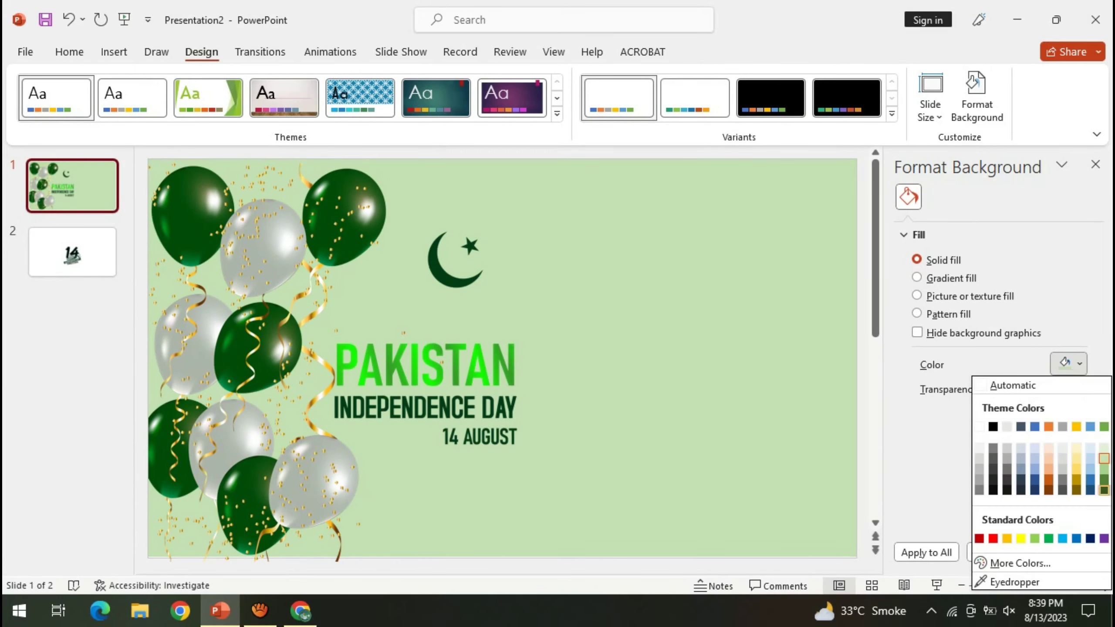
pyautogui.click(1104, 490)
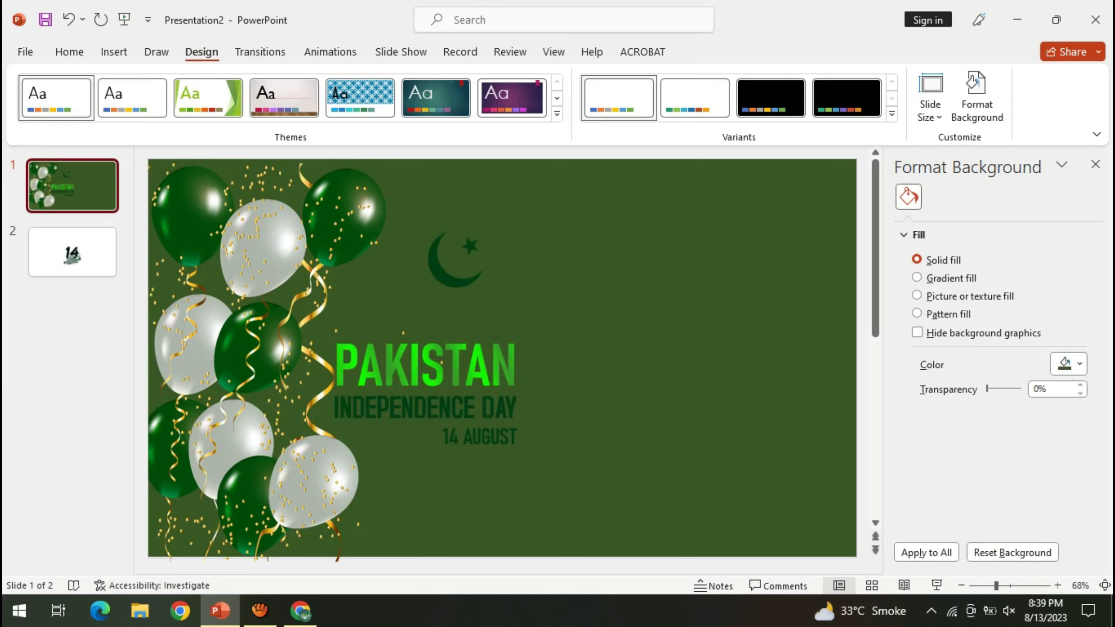
pyautogui.click(1079, 363)
pyautogui.click(1104, 450)
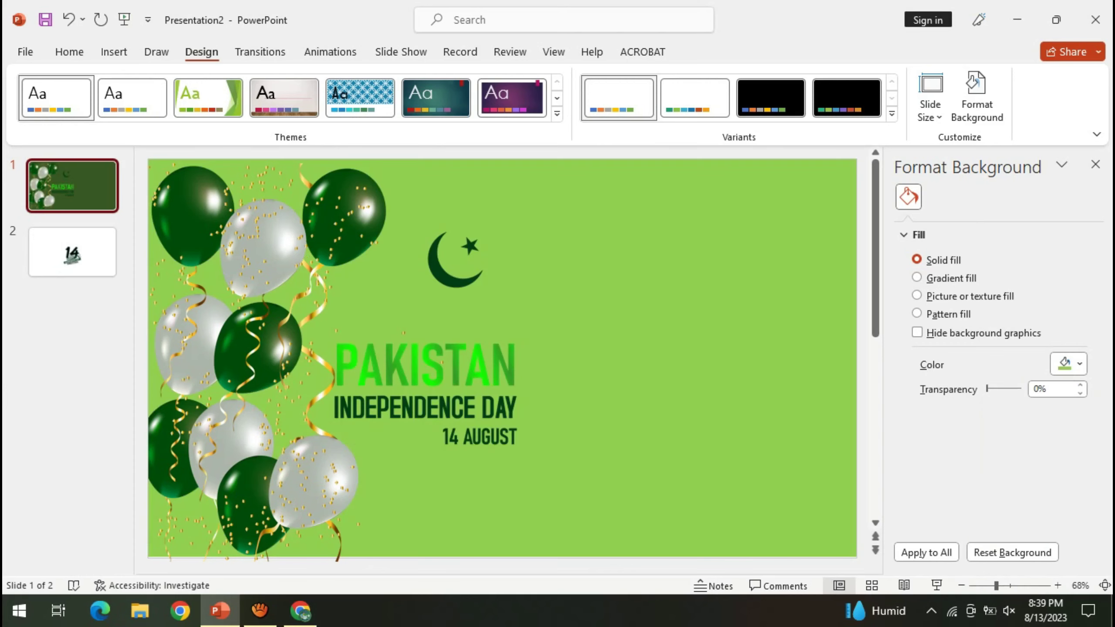
pyautogui.click(1079, 363)
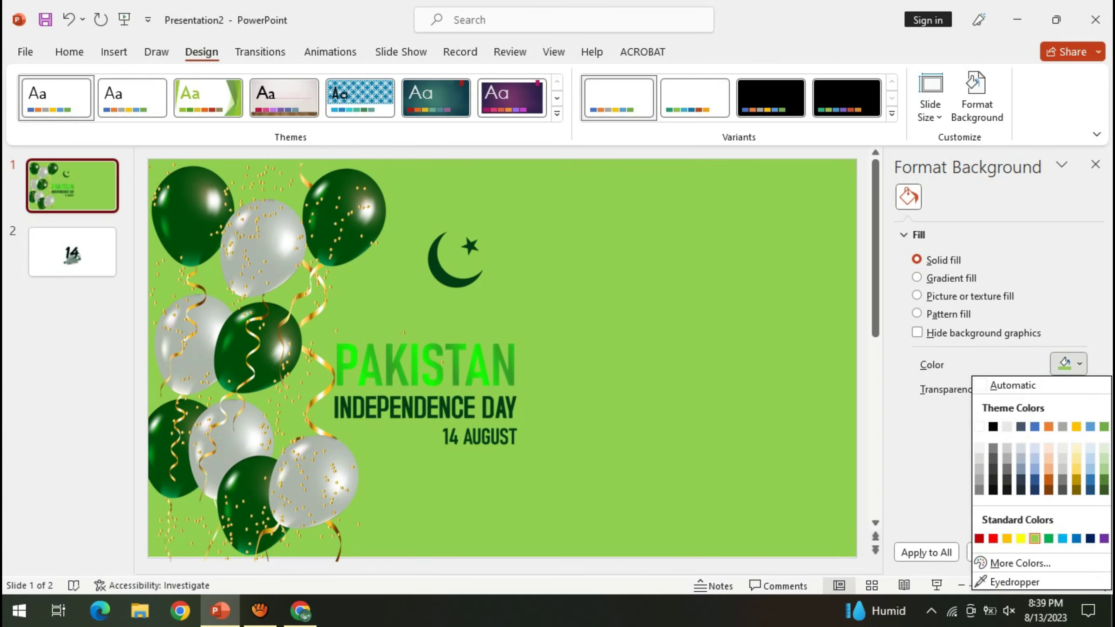
# Step: Crop the balloon picture from its right edge, cutting away the crescent and most of the Pakistan Independence Day lettering
pyautogui.click(411, 303)
pyautogui.rightClick(411, 303)
pyautogui.click(464, 179)
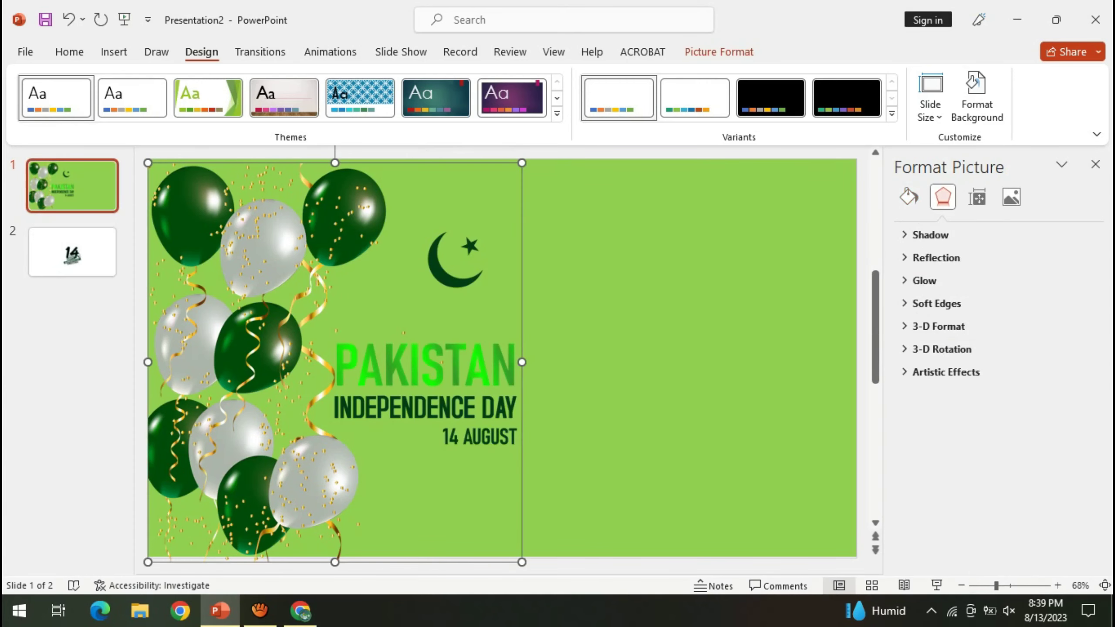
pyautogui.moveTo(518, 360); pyautogui.dragTo(402, 360)
pyautogui.click(605, 334)
pyautogui.click(359, 316)
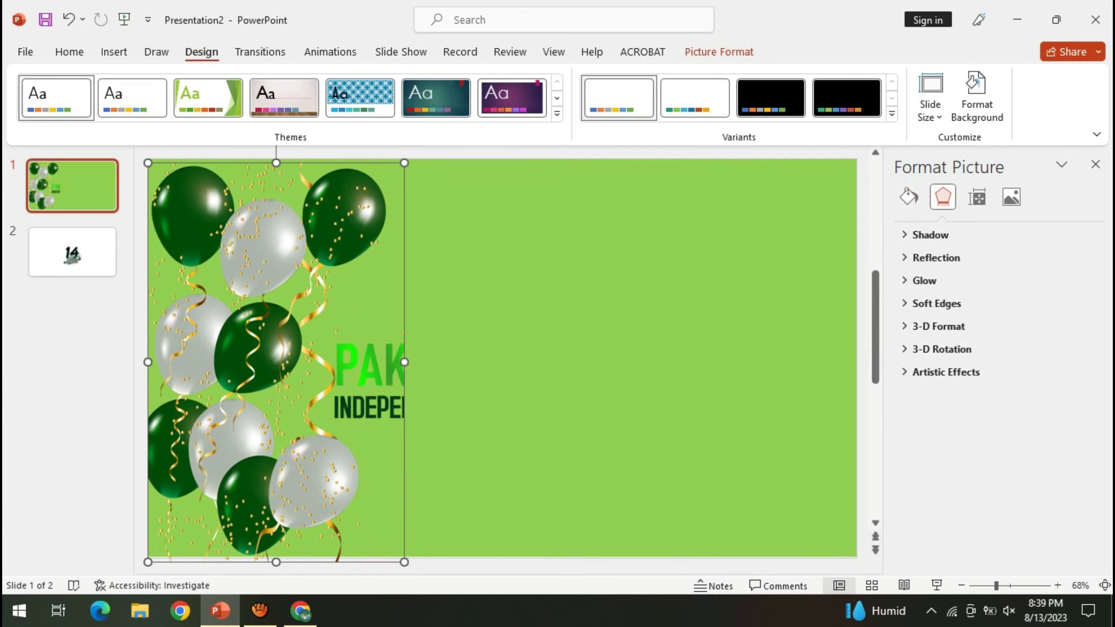
# Step: Try to select the leftover lettering beside the balloons with the Lasso Select tool, and pick up the eraser
pyautogui.click(156, 52)
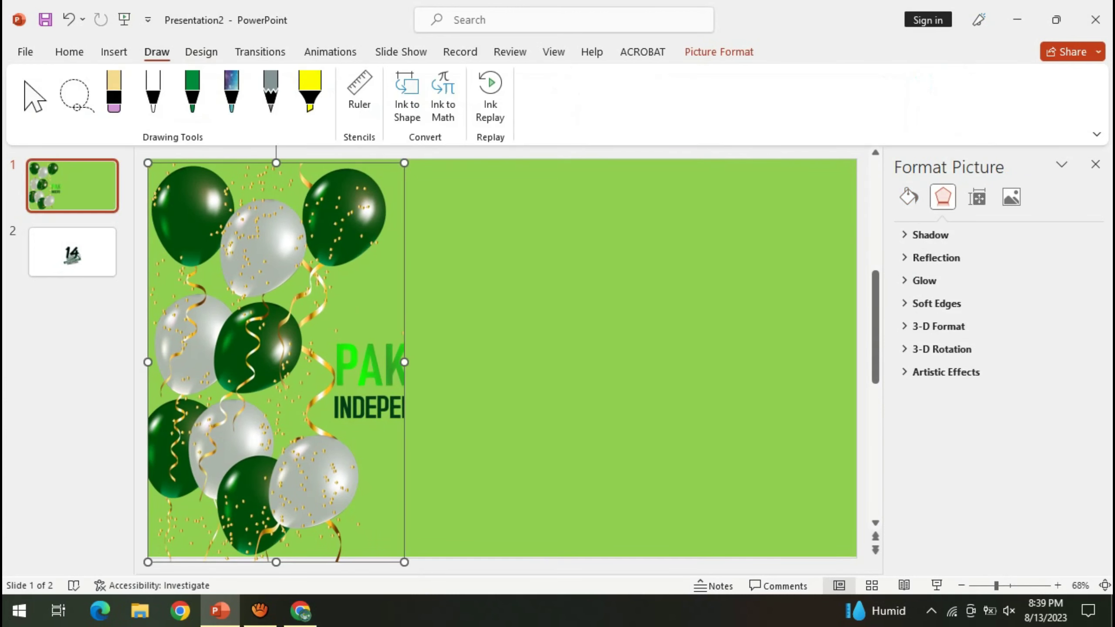
pyautogui.click(75, 94)
pyautogui.moveTo(435, 413); pyautogui.dragTo(388, 369)
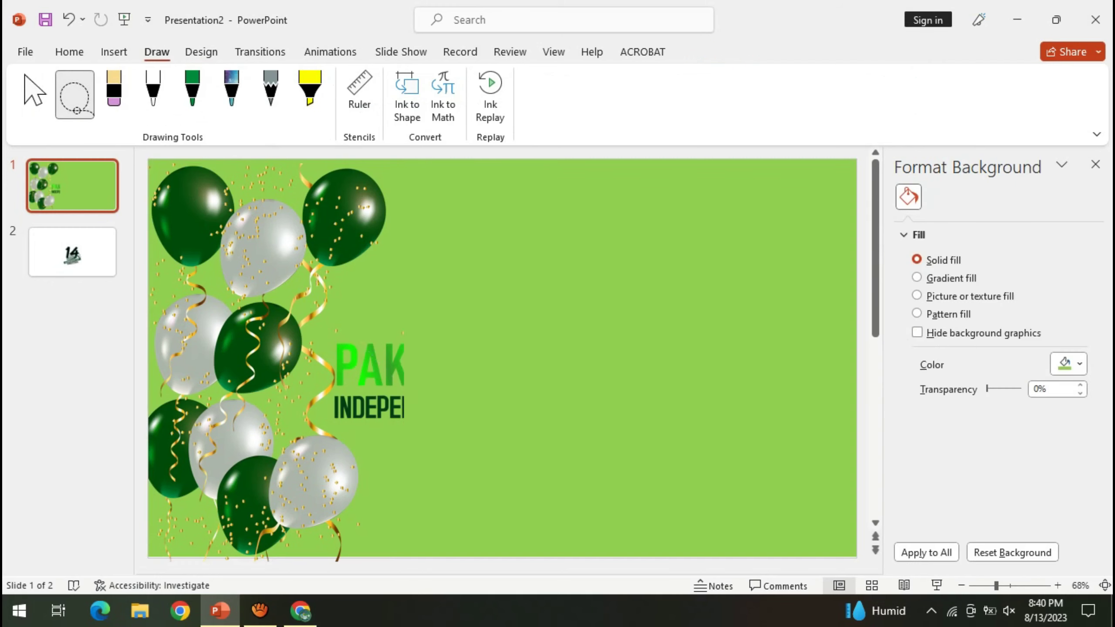
pyautogui.click(113, 90)
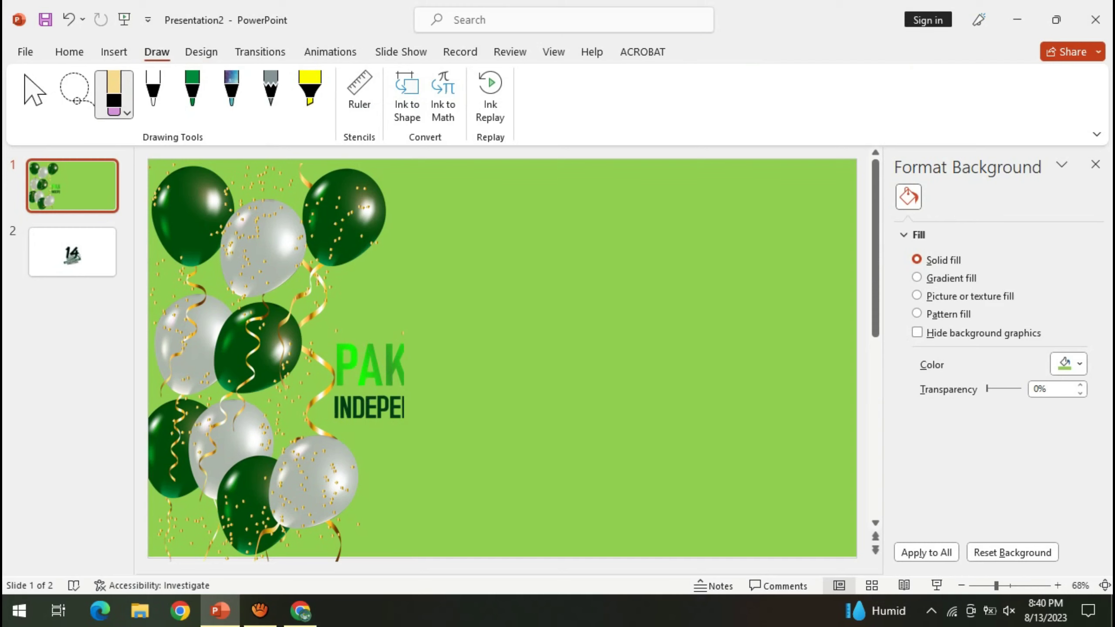
# Step: Set the green pen's color to Light Green and scribble over the cut-off end of the leftover lettering
pyautogui.click(192, 90)
pyautogui.click(192, 90)
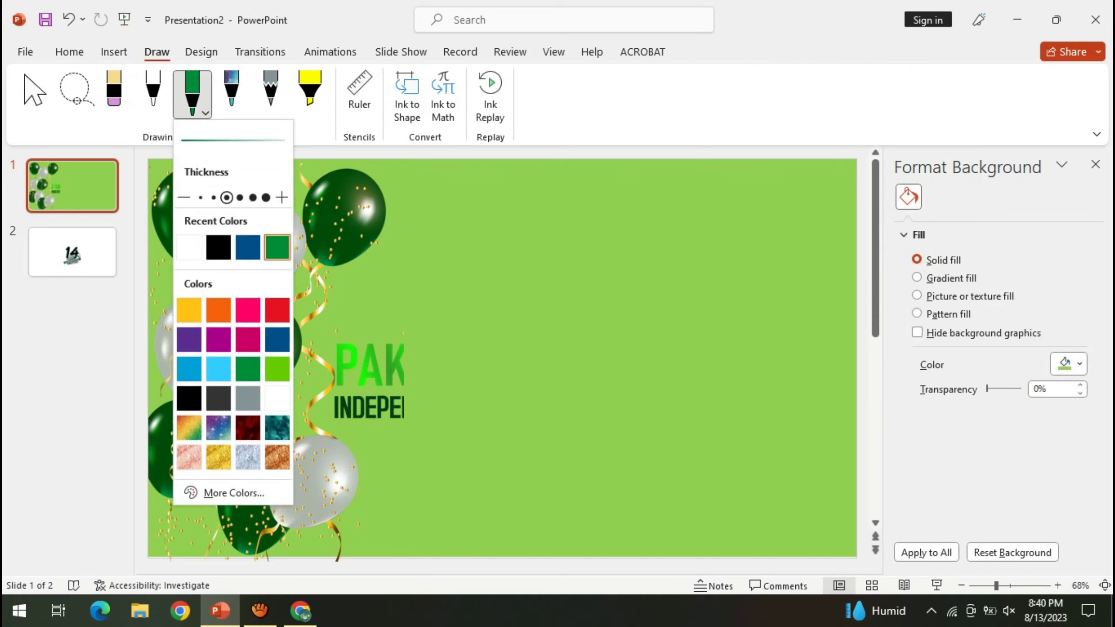
pyautogui.click(277, 368)
pyautogui.moveTo(408, 318)
pyautogui.mouseDown()
pyautogui.moveTo(389, 398)
pyautogui.moveTo(432, 395)
pyautogui.mouseUp()
# Step: Choose a brighter green for the pen from the standard color palette and scribble further strokes over the leftover lettering
pyautogui.click(192, 90)
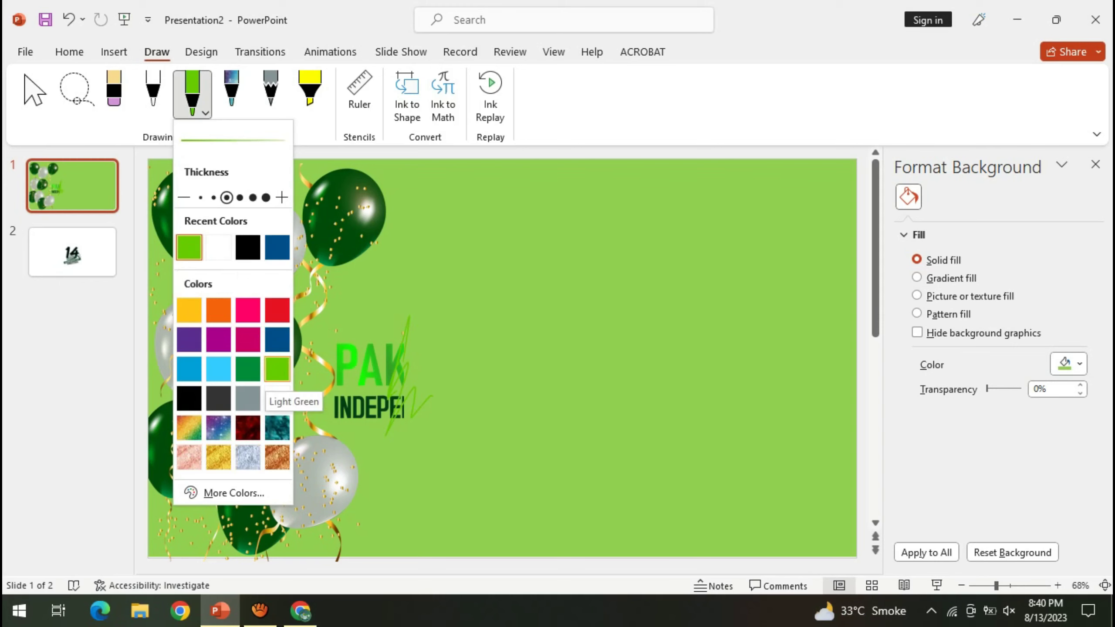
pyautogui.click(219, 492)
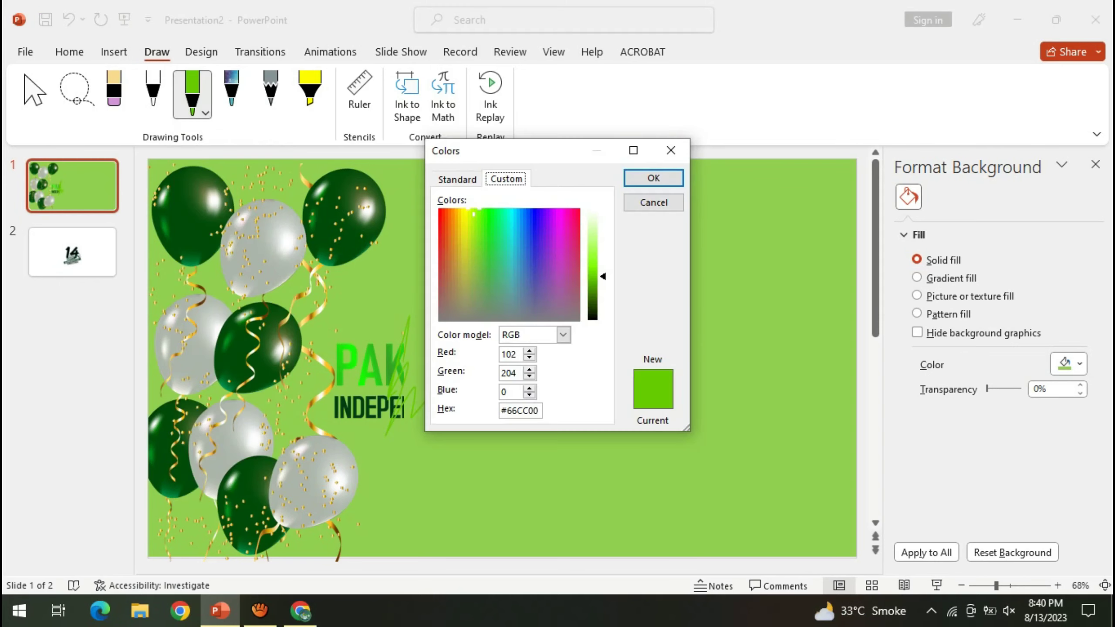
pyautogui.hotkey('ctrl', 'Tab')
pyautogui.doubleClick(480, 293)
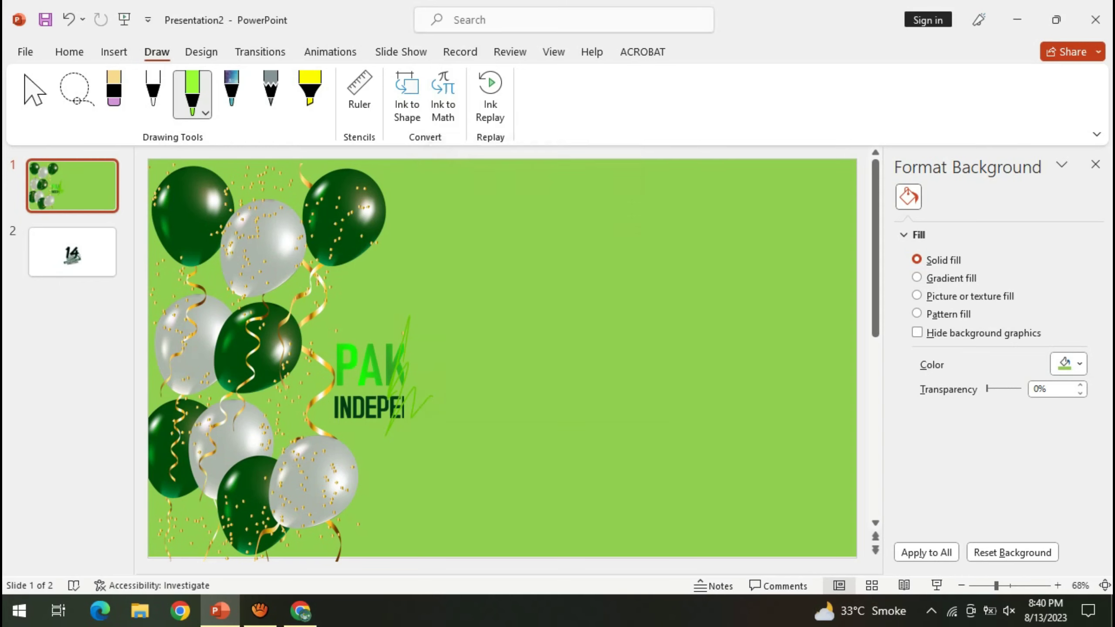
pyautogui.moveTo(382, 386)
pyautogui.mouseDown()
pyautogui.moveTo(417, 320)
pyautogui.moveTo(432, 396)
pyautogui.mouseUp()
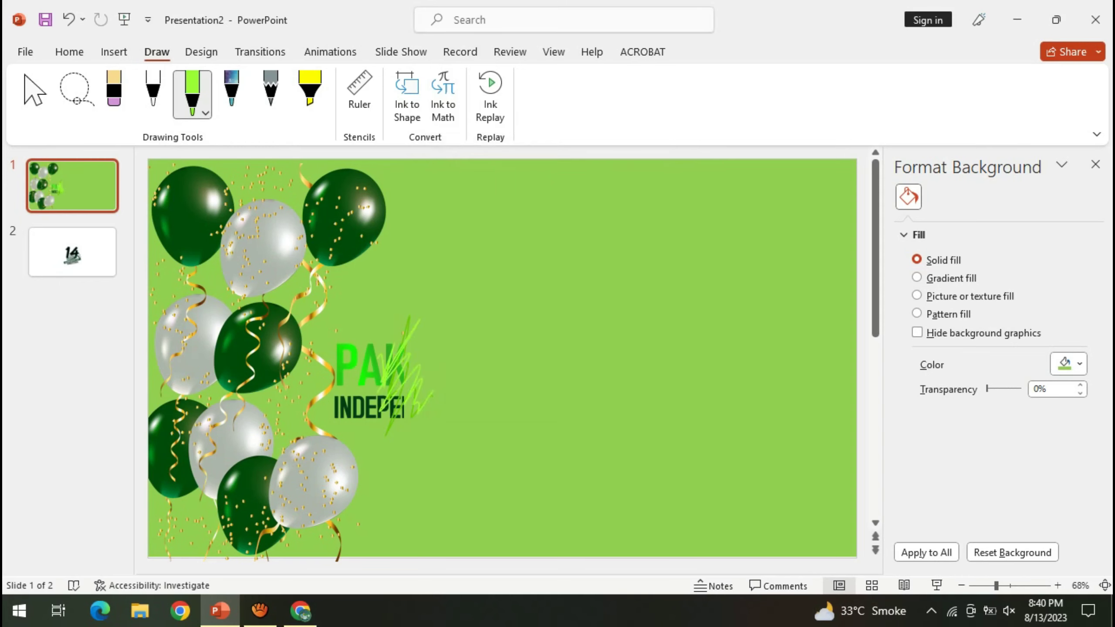
pyautogui.moveTo(345, 358); pyautogui.dragTo(381, 382)
# Step: Insert an oval about 2.99" high and 2.62" wide that completely covers the leftover lettering and pen strokes
pyautogui.click(114, 51)
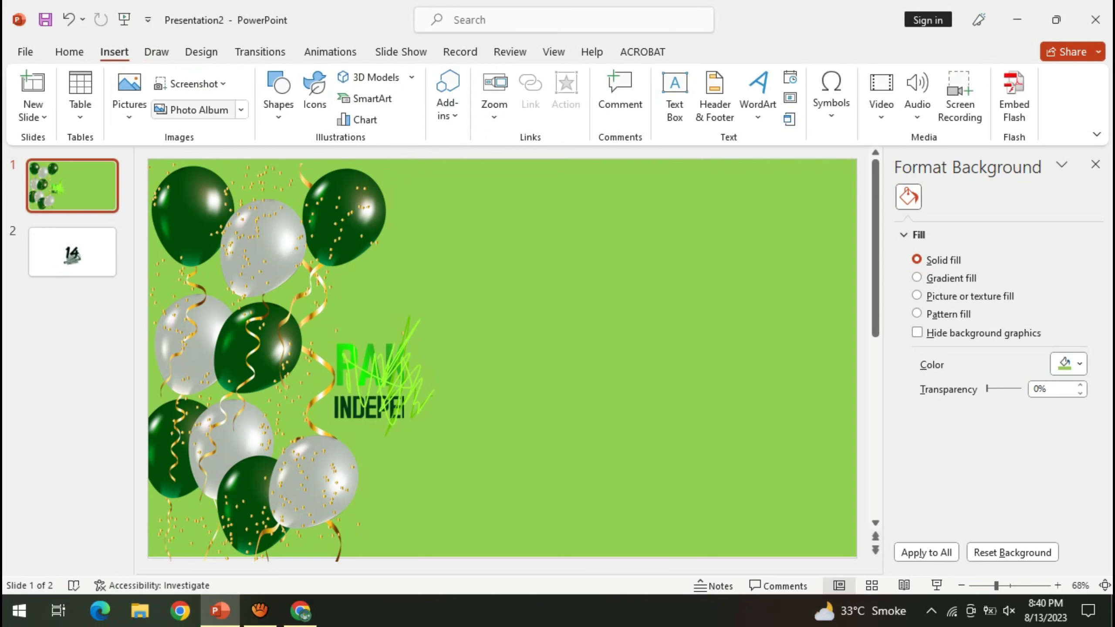
pyautogui.click(129, 94)
pyautogui.click(129, 95)
pyautogui.click(278, 94)
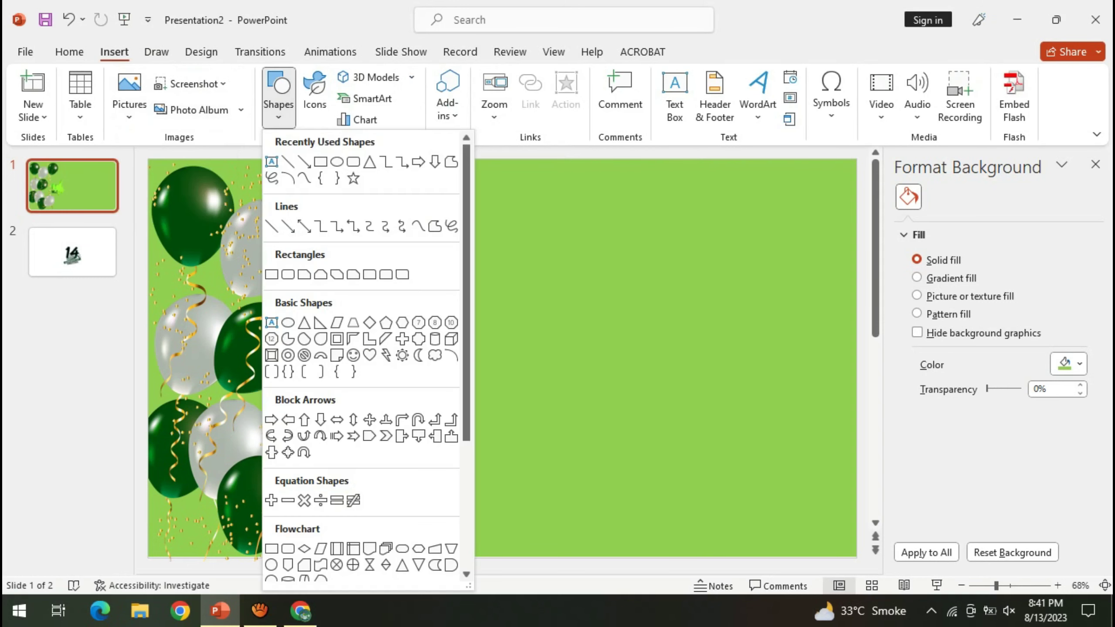
pyautogui.click(329, 170)
pyautogui.moveTo(342, 315); pyautogui.dragTo(449, 452)
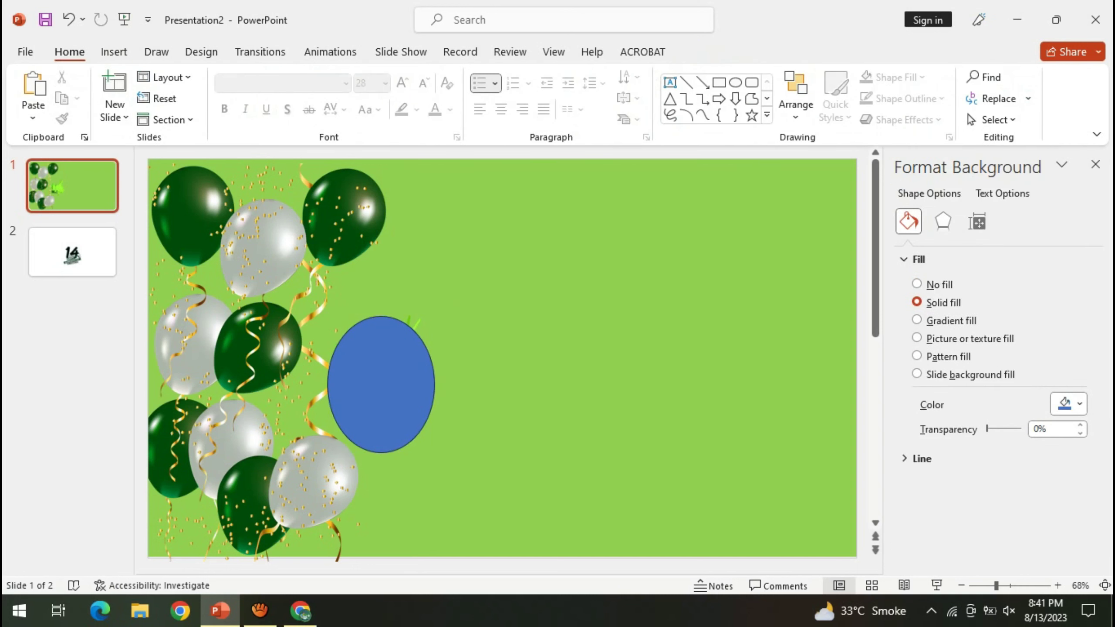
pyautogui.moveTo(435, 315); pyautogui.dragTo(461, 299)
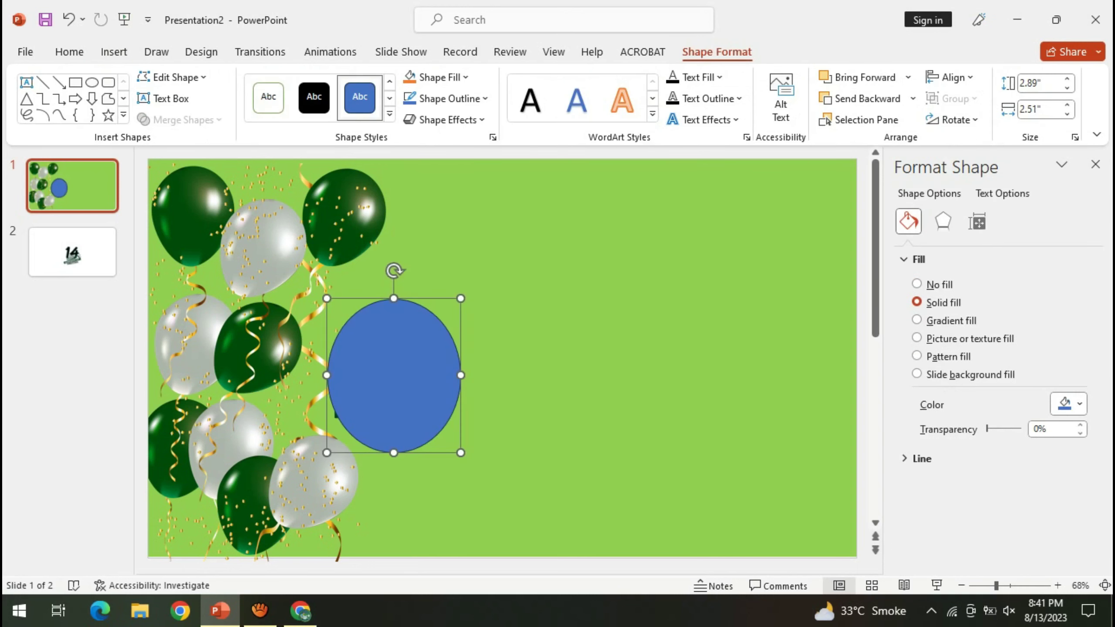
pyautogui.moveTo(326, 453); pyautogui.dragTo(321, 458)
# Step: Match the oval's fill and outline to the light green slide background by sampling it with the Eyedropper
pyautogui.click(464, 77)
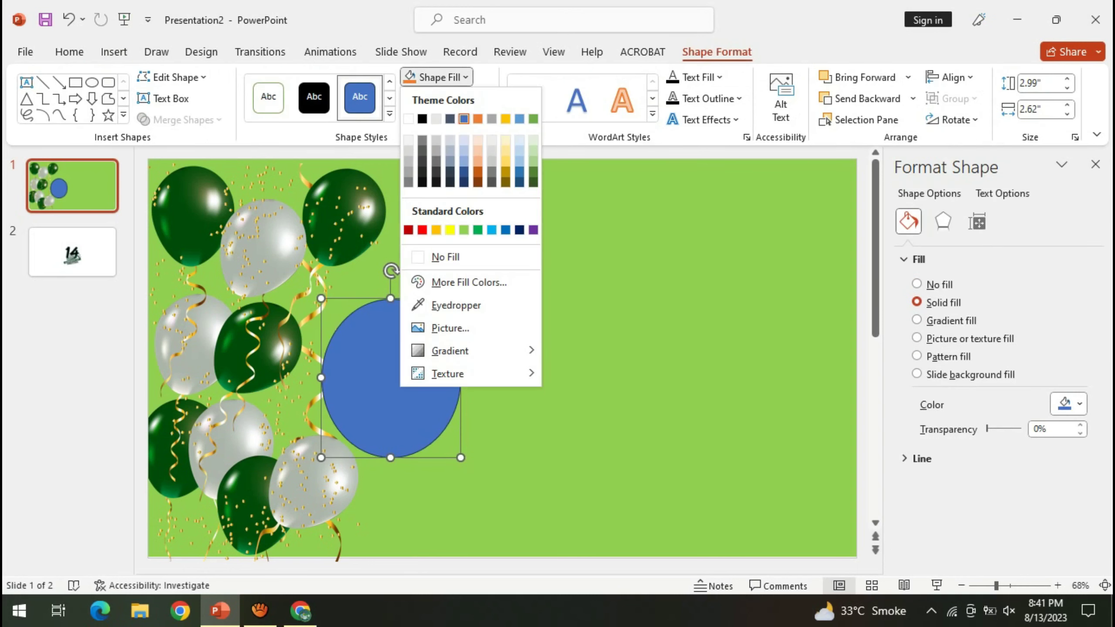
pyautogui.click(452, 304)
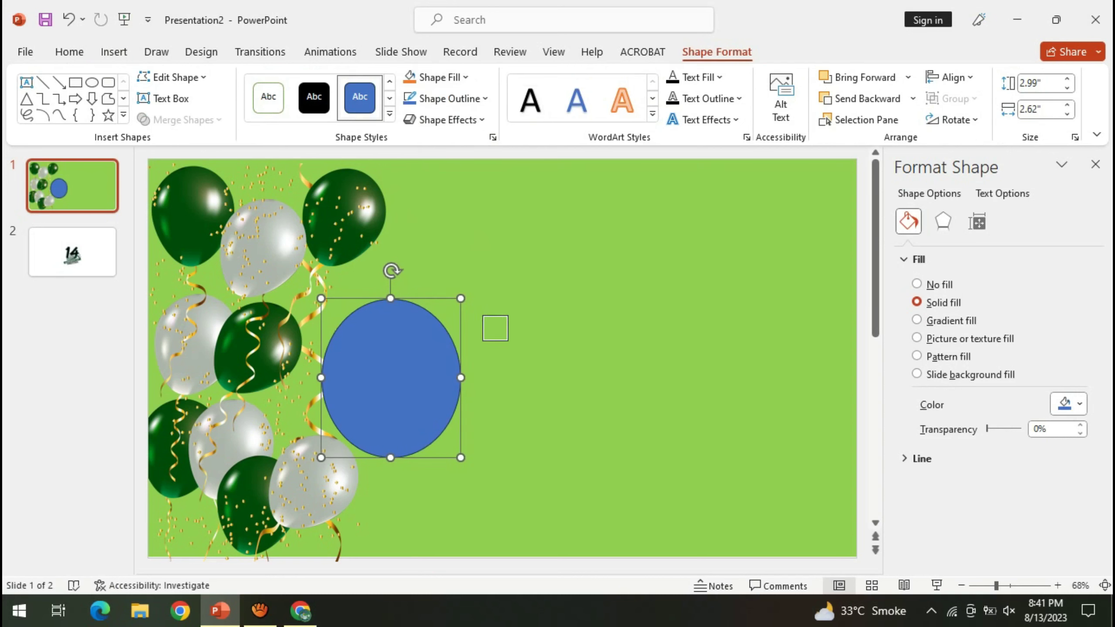
pyautogui.click(506, 344)
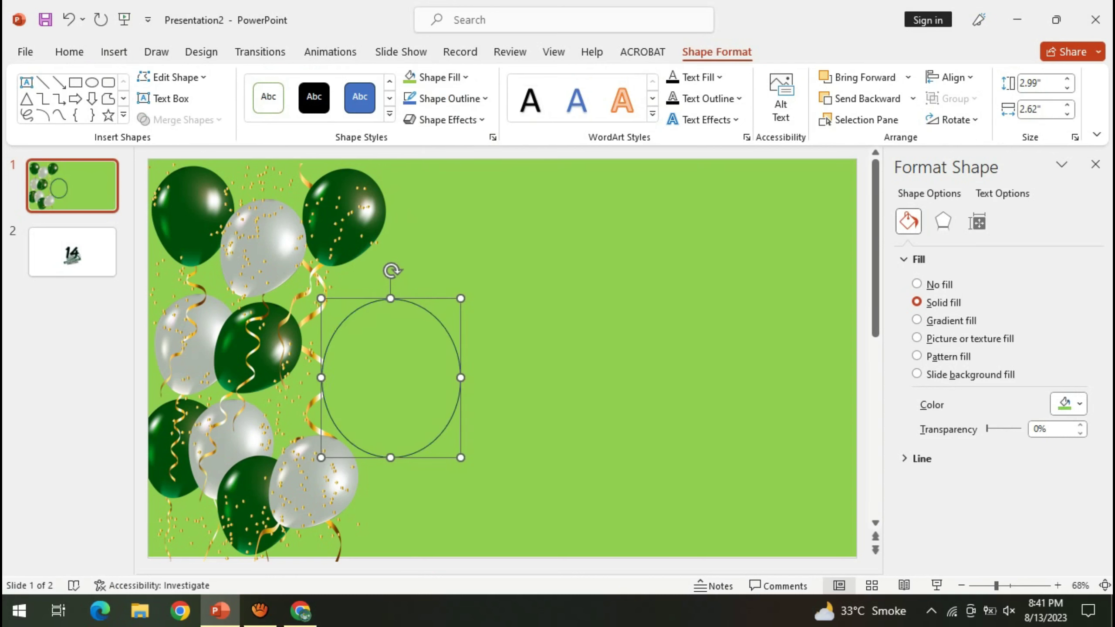
pyautogui.click(448, 99)
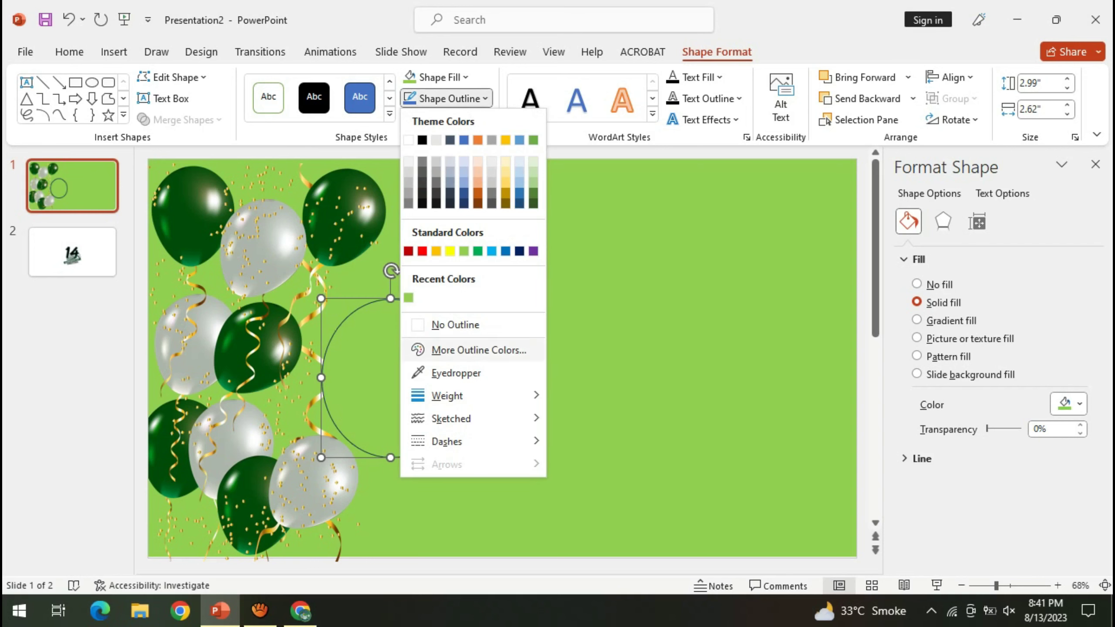
pyautogui.click(456, 372)
pyautogui.click(511, 349)
pyautogui.click(264, 351)
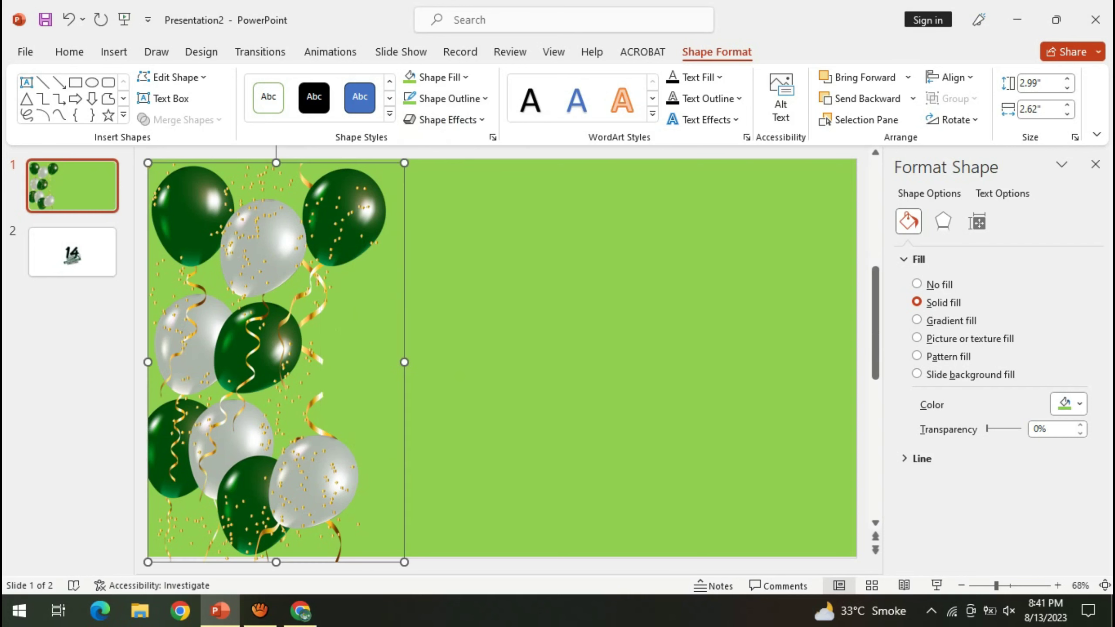